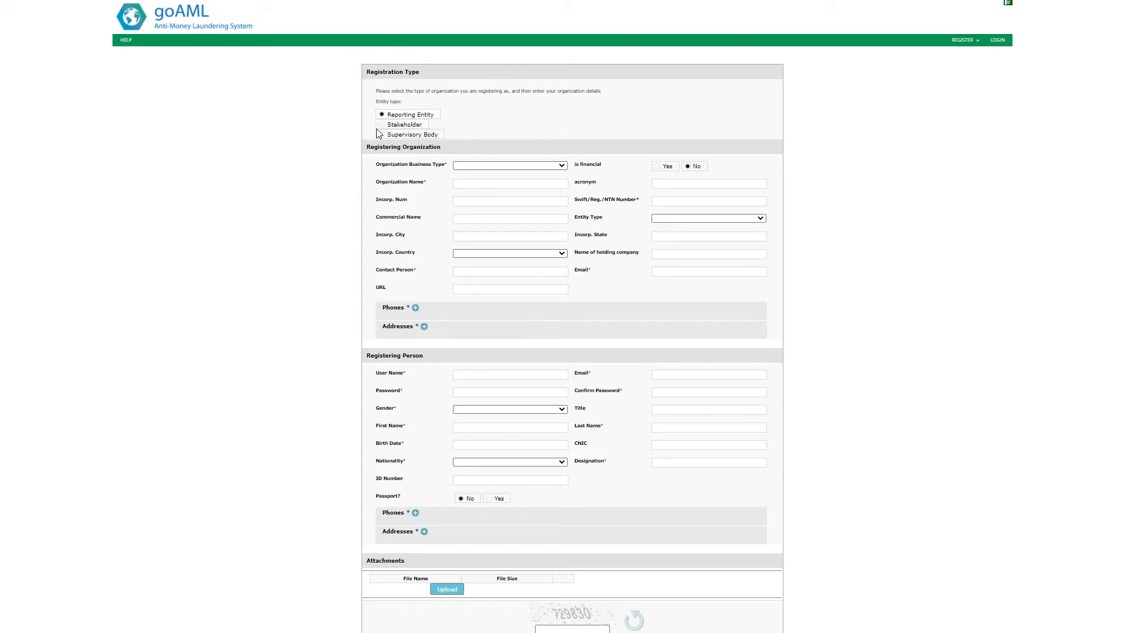
# Choose Reporting Entity as the registration type
pyautogui.click(382, 125)
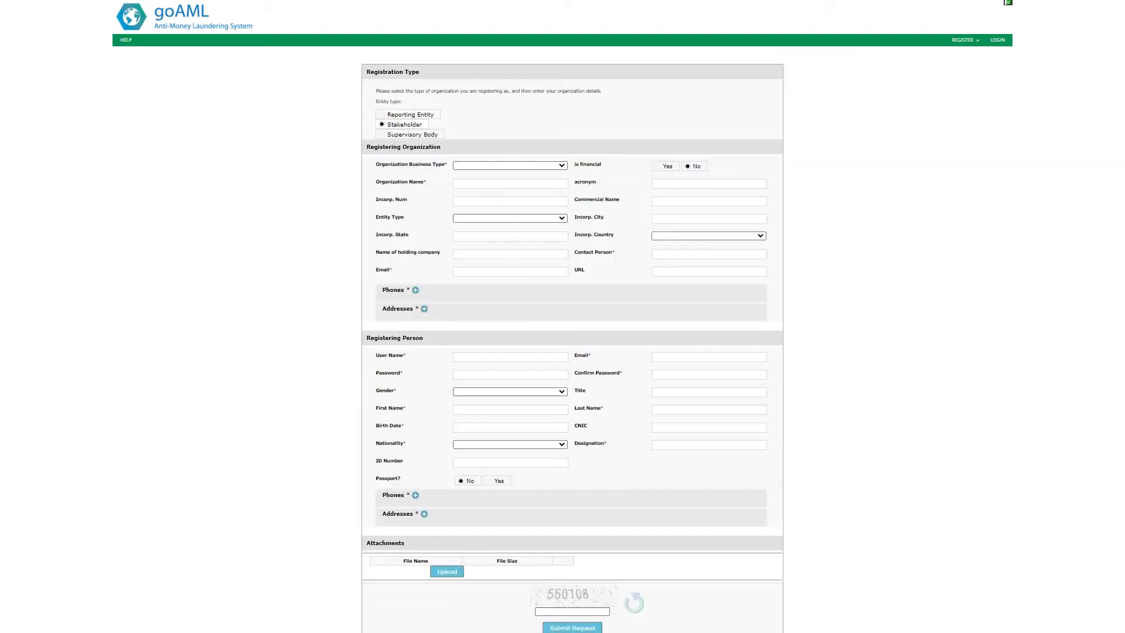
pyautogui.click(381, 134)
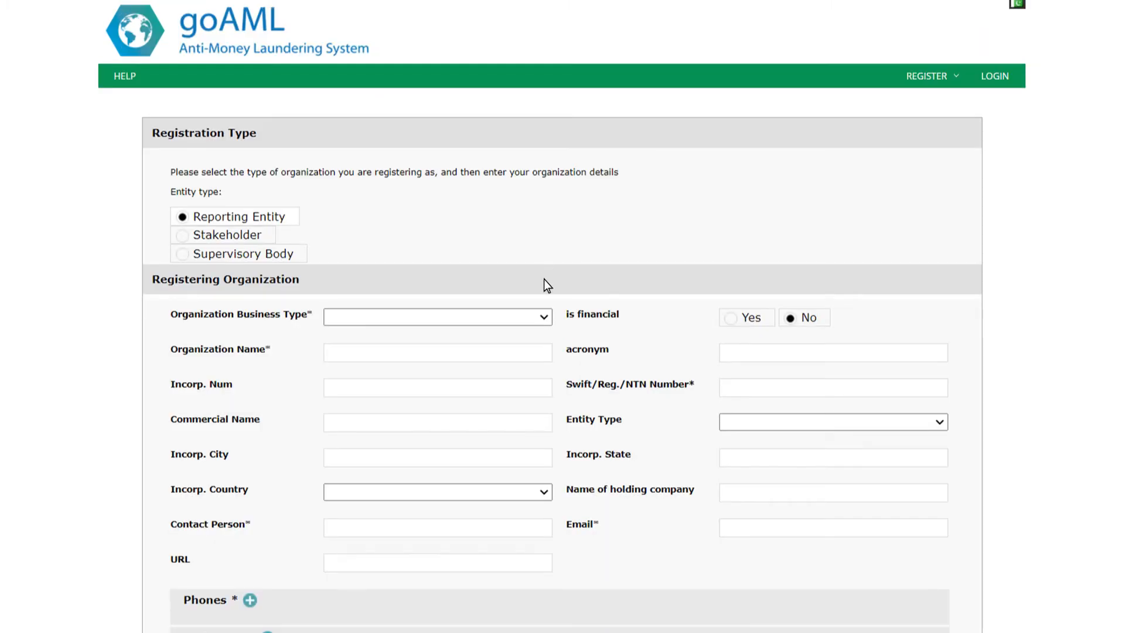
# Set the organization business type to Real Estate and the incorporation country to PAKISTAN
pyautogui.click(545, 317)
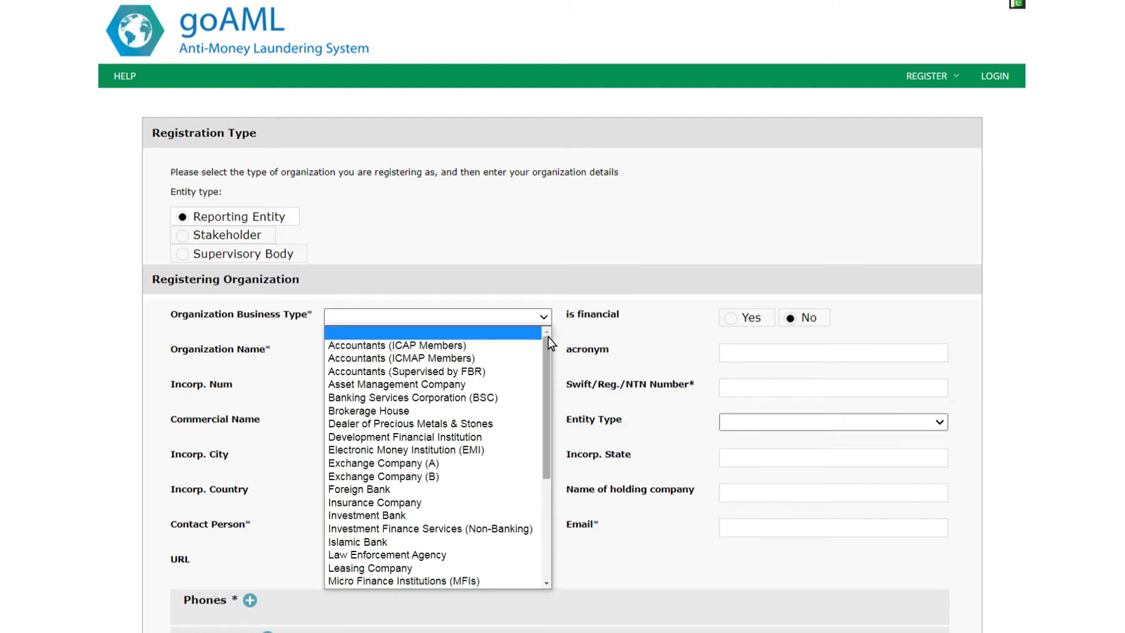
pyautogui.moveTo(548, 342); pyautogui.dragTo(538, 452)
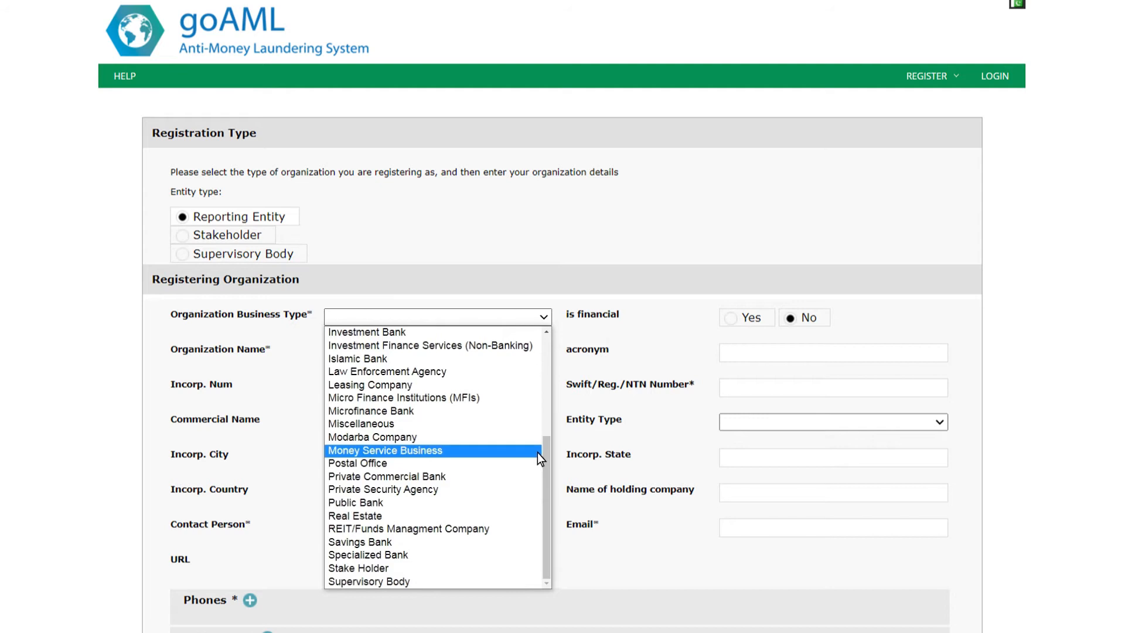
pyautogui.click(498, 516)
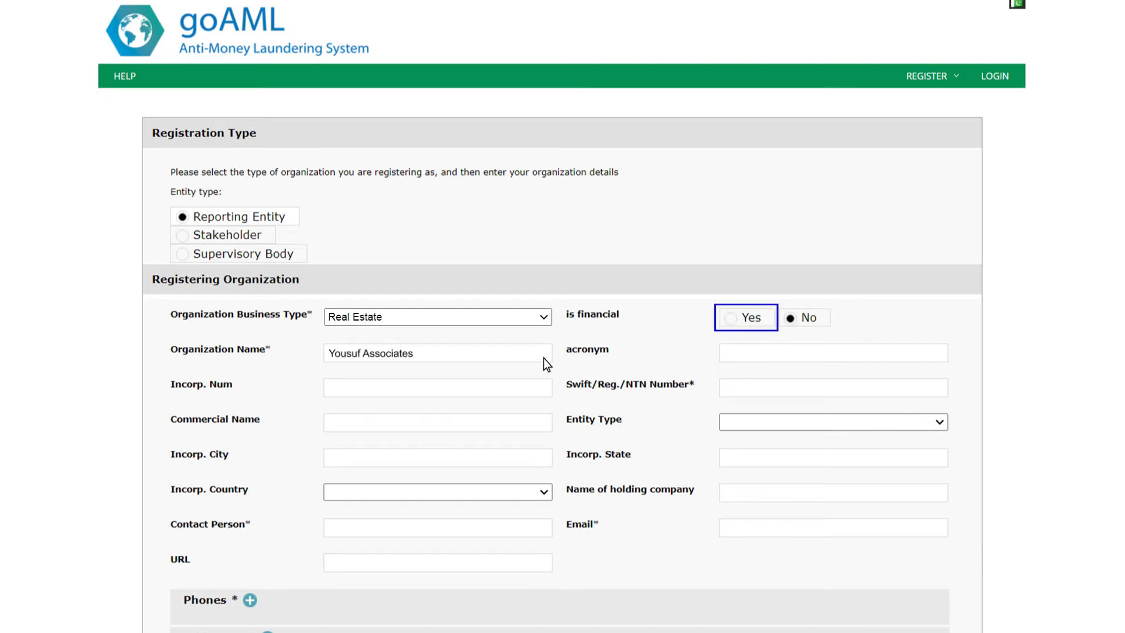
pyautogui.click(543, 491)
pyautogui.press('p')
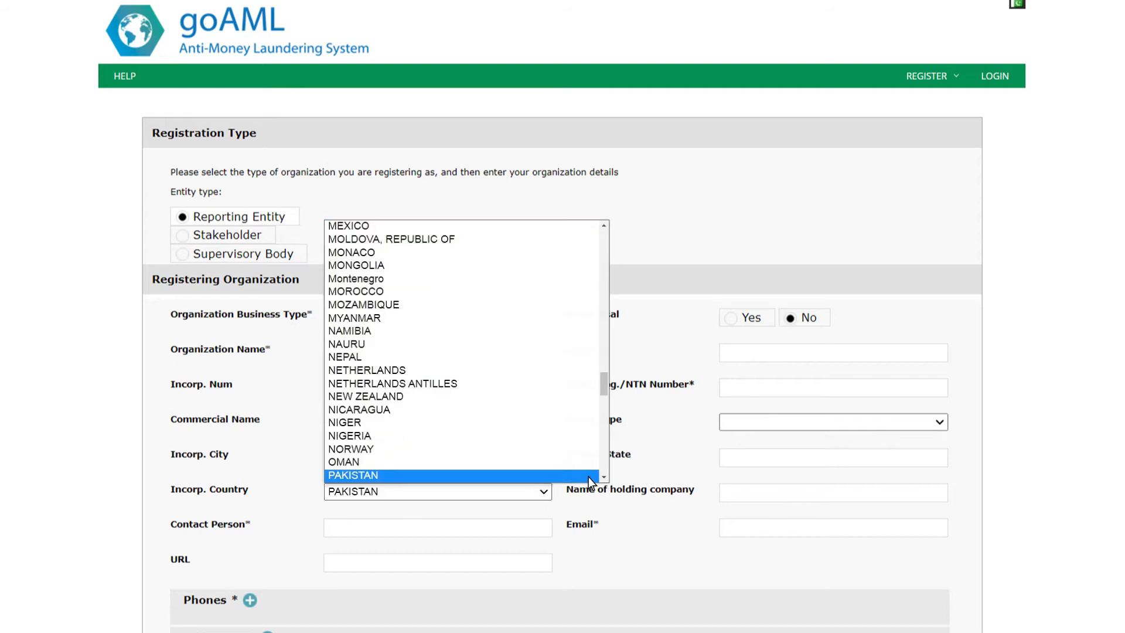
pyautogui.click(585, 477)
pyautogui.click(543, 529)
pyautogui.click(543, 564)
pyautogui.write('www.yousufassociates.com')
pyautogui.click(933, 351)
pyautogui.write('Yousuf Associ')
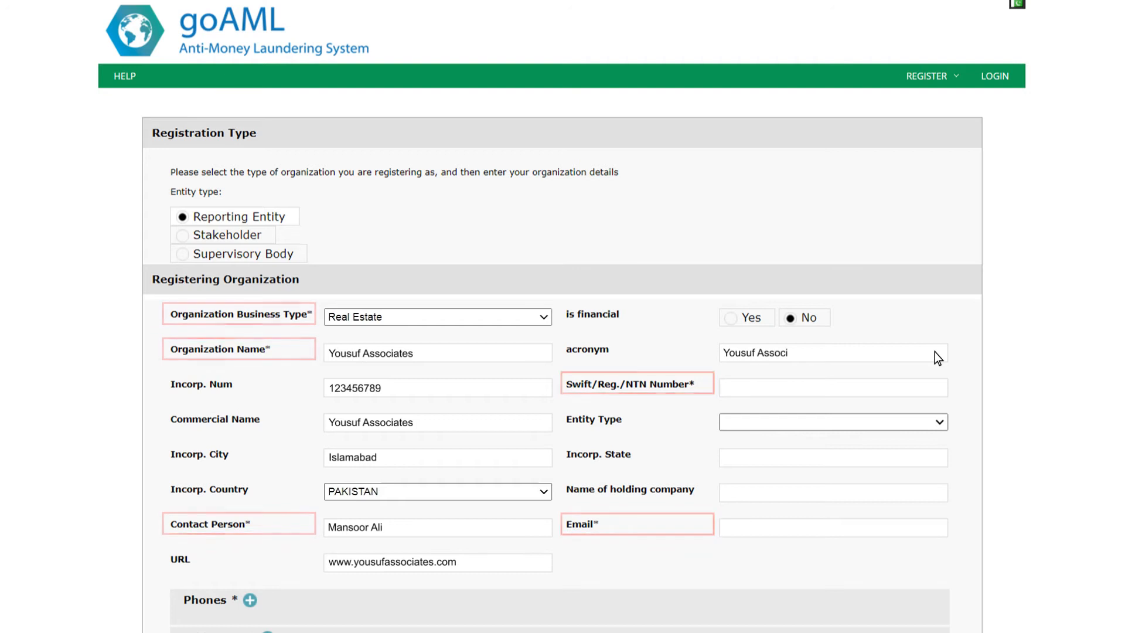
pyautogui.write('ates')
# Fill in NTN number 123456789, the entity type and incorporation state 'If Any'
pyautogui.click(933, 387)
pyautogui.write('123456789')
pyautogui.click(937, 422)
pyautogui.click(934, 565)
pyautogui.click(934, 457)
pyautogui.write('If Any')
pyautogui.click(934, 492)
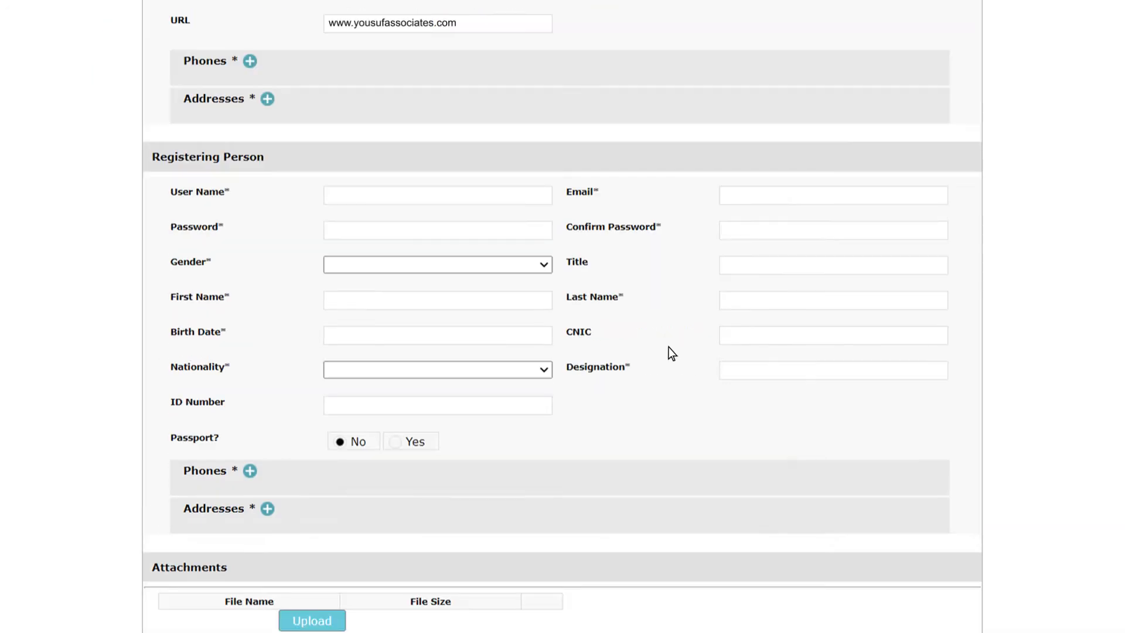
# Add an Office/Business mobile phone with country code 92, the phone number and a comment
pyautogui.click(251, 61)
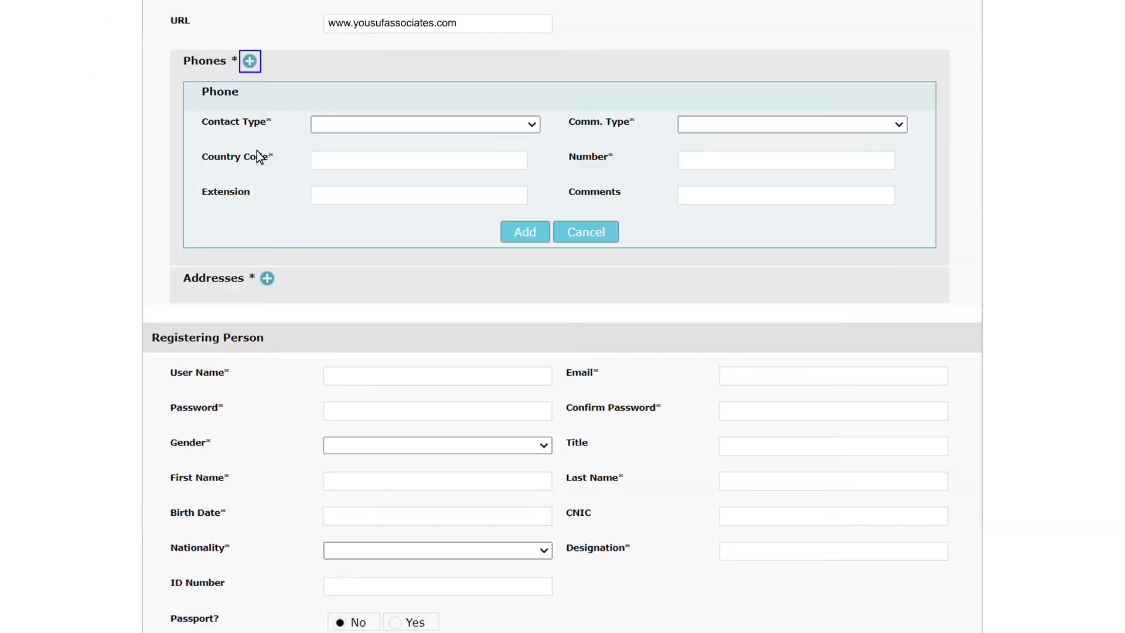
pyautogui.click(267, 277)
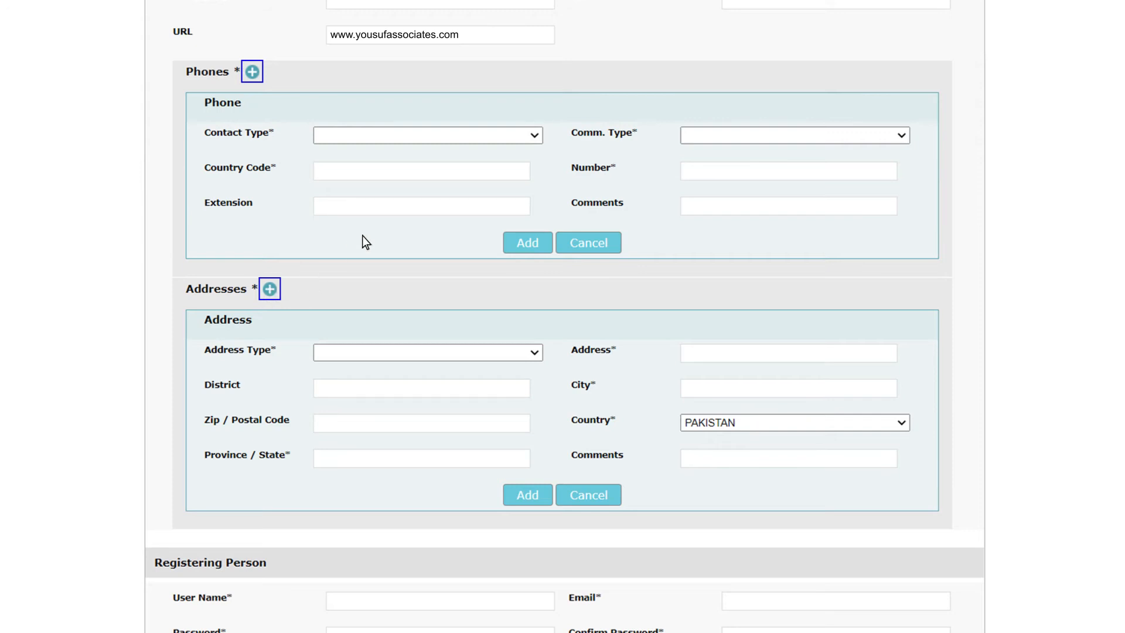
pyautogui.click(533, 135)
pyautogui.click(529, 164)
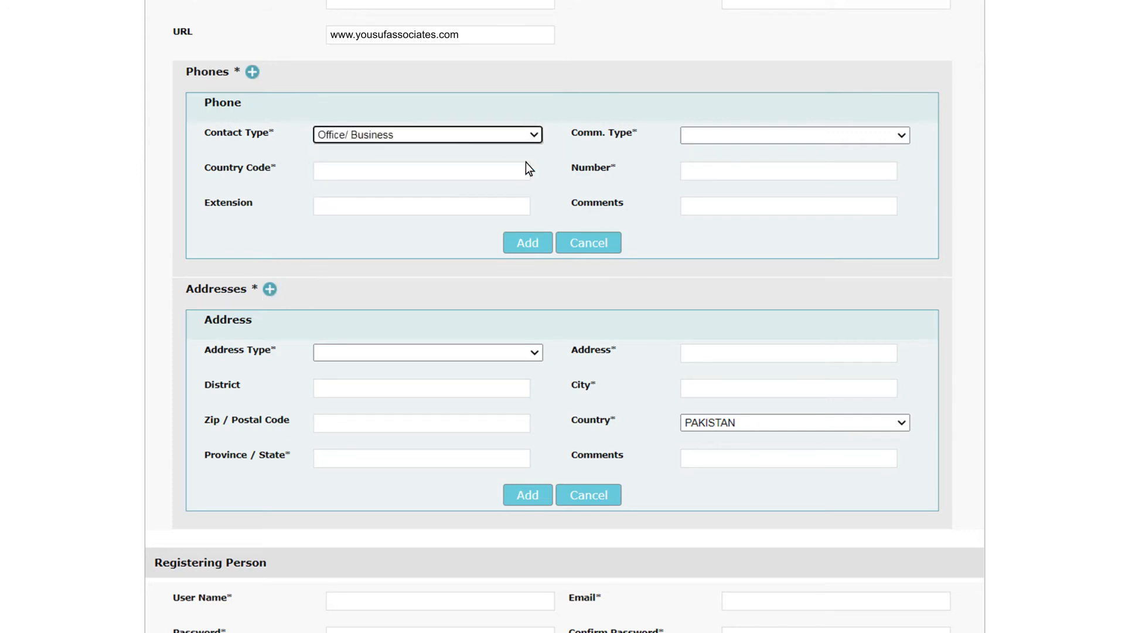
pyautogui.click(901, 136)
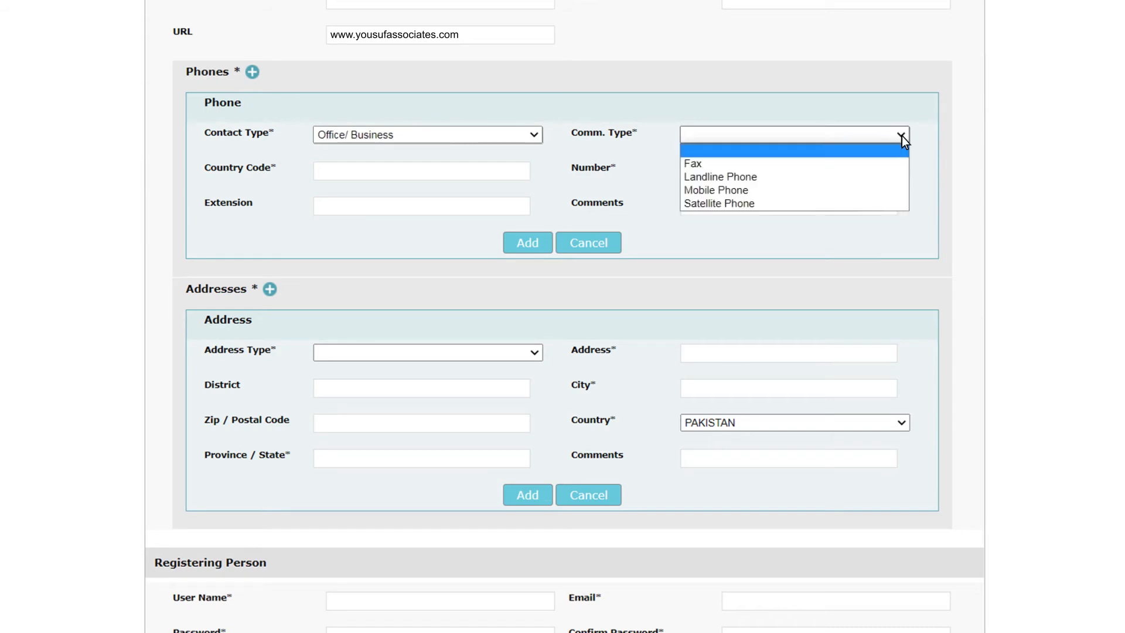
pyautogui.click(886, 190)
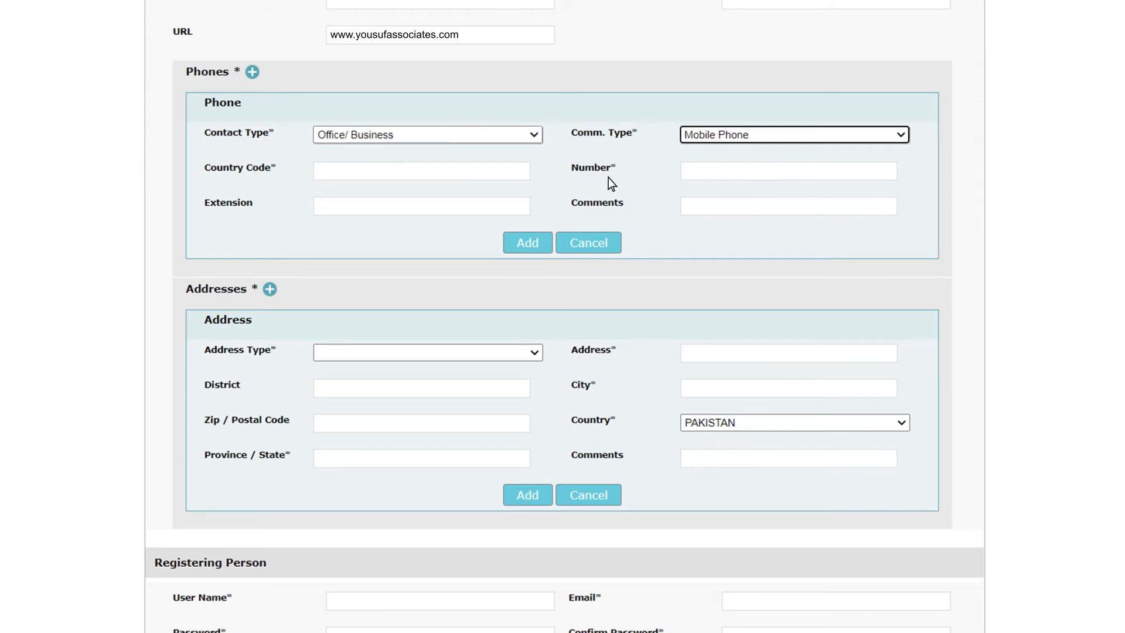
pyautogui.click(519, 174)
pyautogui.write('92')
pyautogui.click(518, 207)
pyautogui.write('If any')
pyautogui.click(881, 171)
pyautogui.click(884, 206)
pyautogui.write('Any Comments')
pyautogui.click(538, 241)
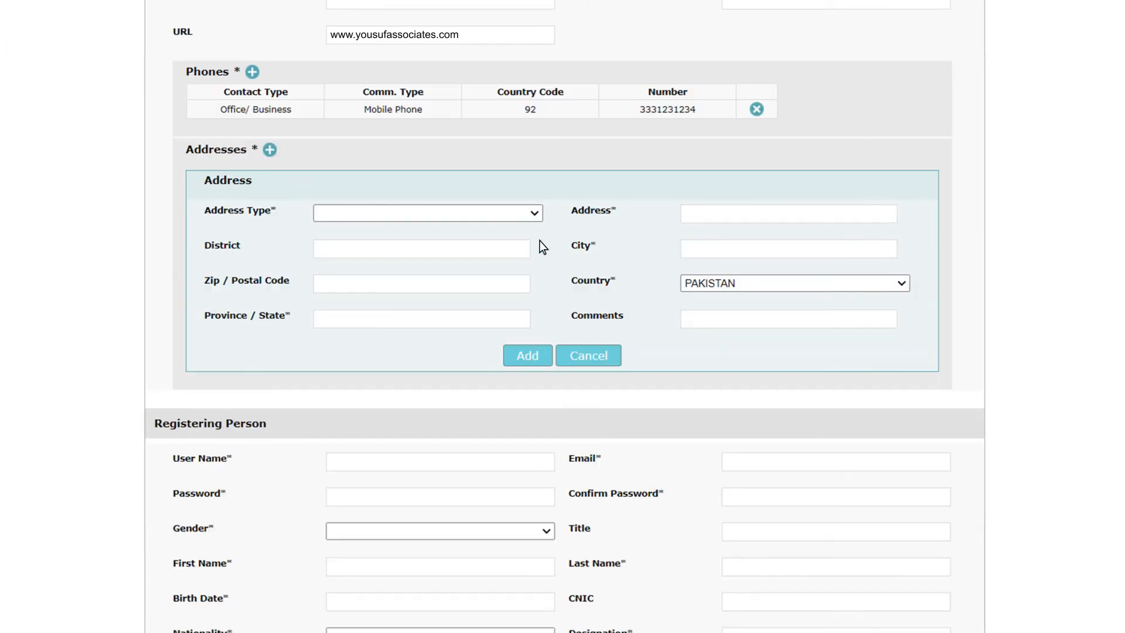
# Add an Office/Business address in Islamabad, ICT, with postal code 44000 and a comment
pyautogui.click(535, 213)
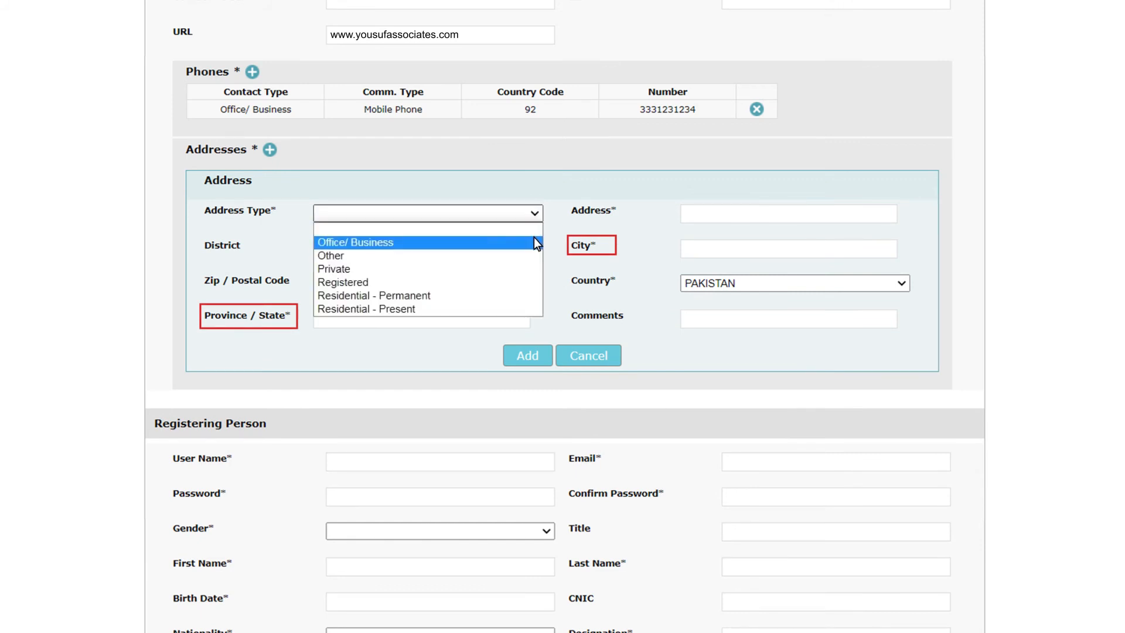
pyautogui.click(533, 237)
pyautogui.click(524, 246)
pyautogui.write('Islamabad')
pyautogui.click(518, 284)
pyautogui.write('44000')
pyautogui.click(518, 318)
pyautogui.write('ICT')
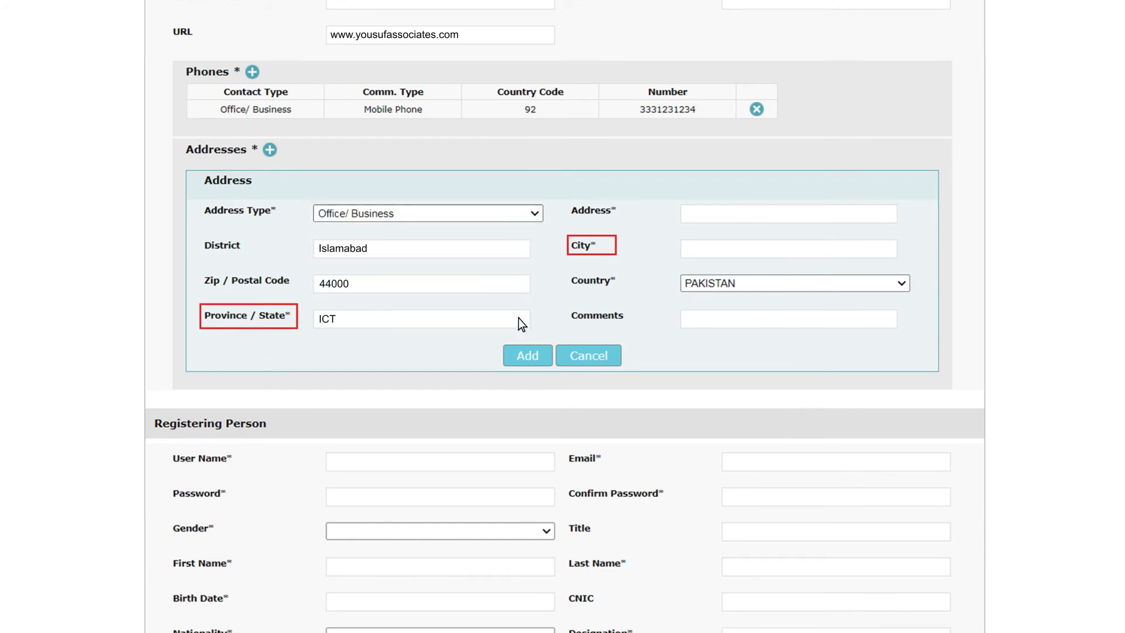
pyautogui.click(888, 216)
pyautogui.write('Your address')
pyautogui.click(886, 248)
pyautogui.write('Islamabad')
pyautogui.click(886, 321)
pyautogui.write('Any Commment')
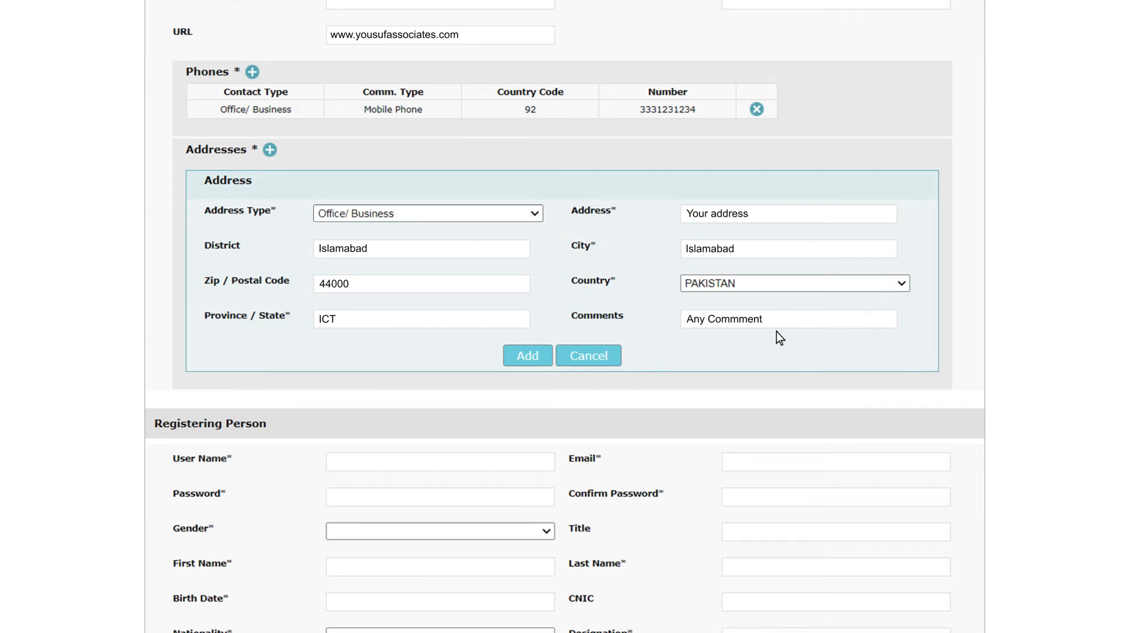
pyautogui.click(536, 355)
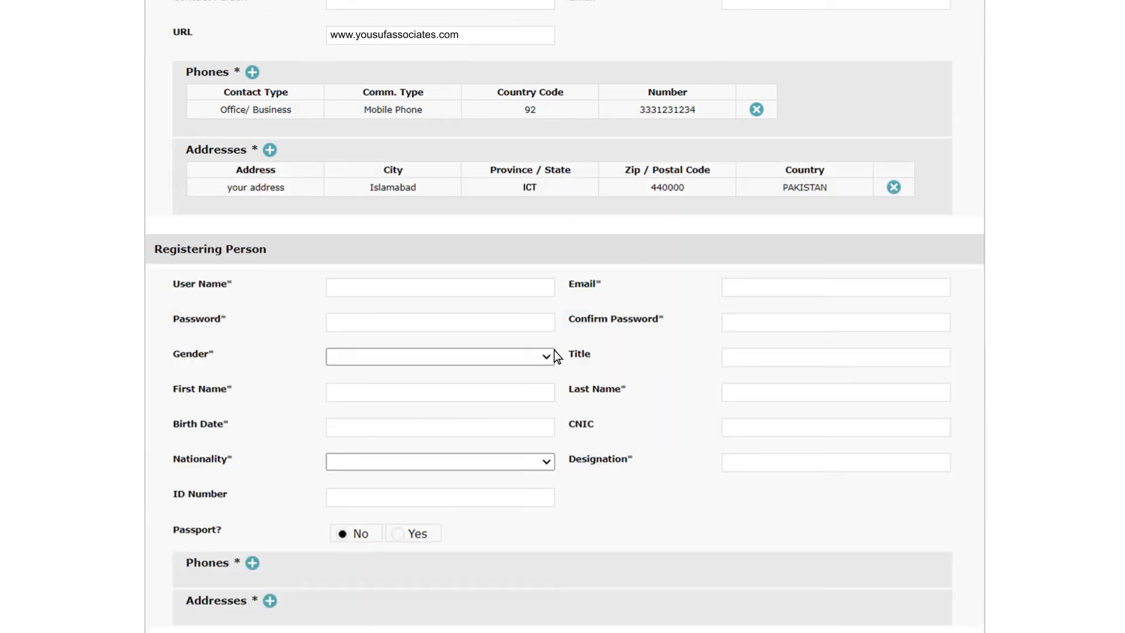
# Enter the admin's user name, e-mail, account password and password confirmation
pyautogui.scroll(-3, 999, 256)
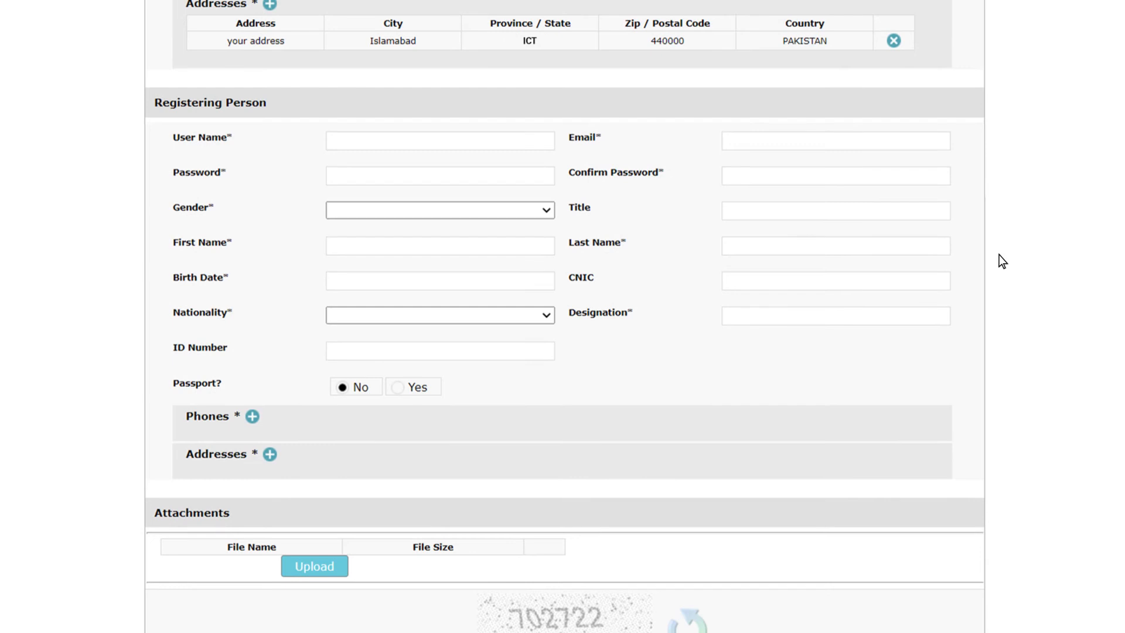
pyautogui.click(544, 144)
pyautogui.click(941, 149)
pyautogui.click(543, 178)
pyautogui.write('ABC@123a')
pyautogui.click(937, 178)
pyautogui.write('ABC@123a')
# Set gender to Male, fill in the admin's title and names, and birth date 29/12/1980
pyautogui.click(546, 210)
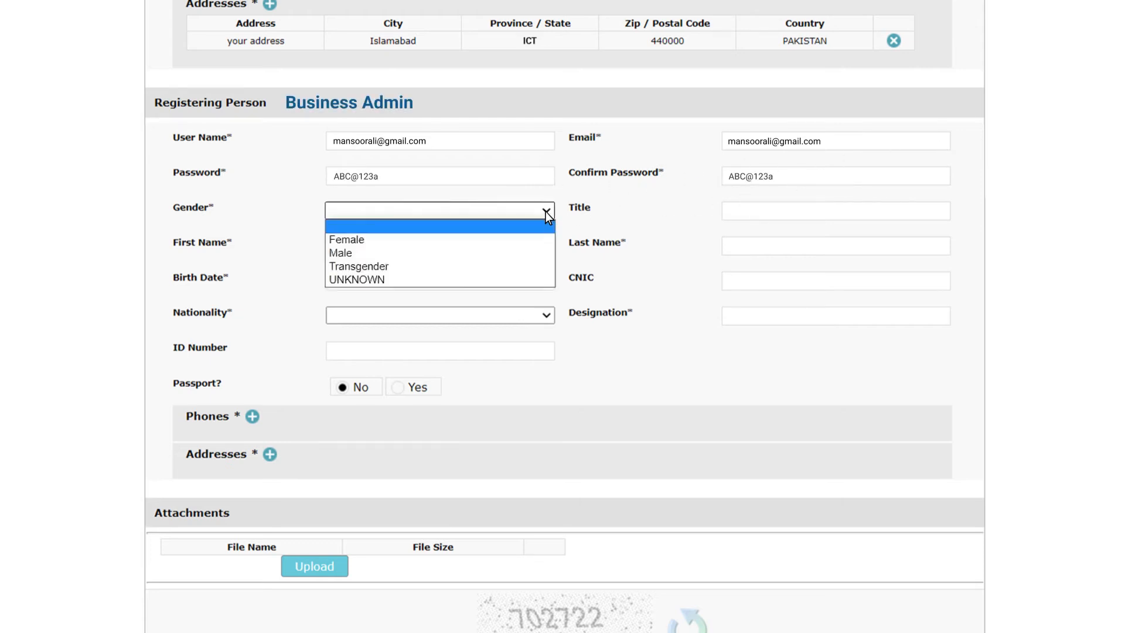
pyautogui.click(544, 252)
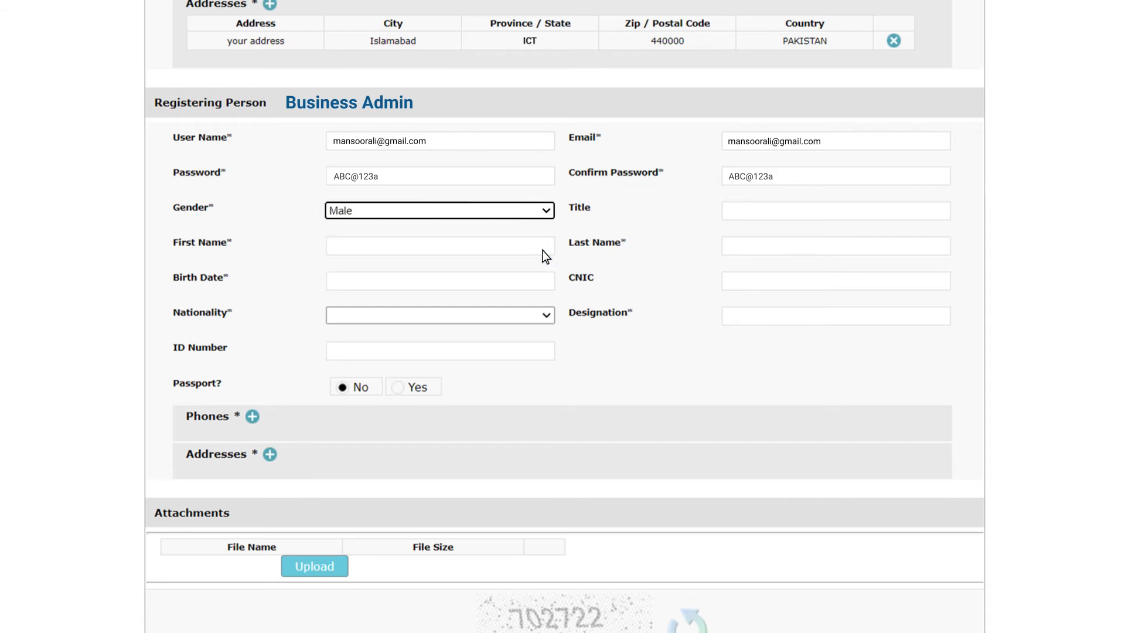
pyautogui.click(937, 216)
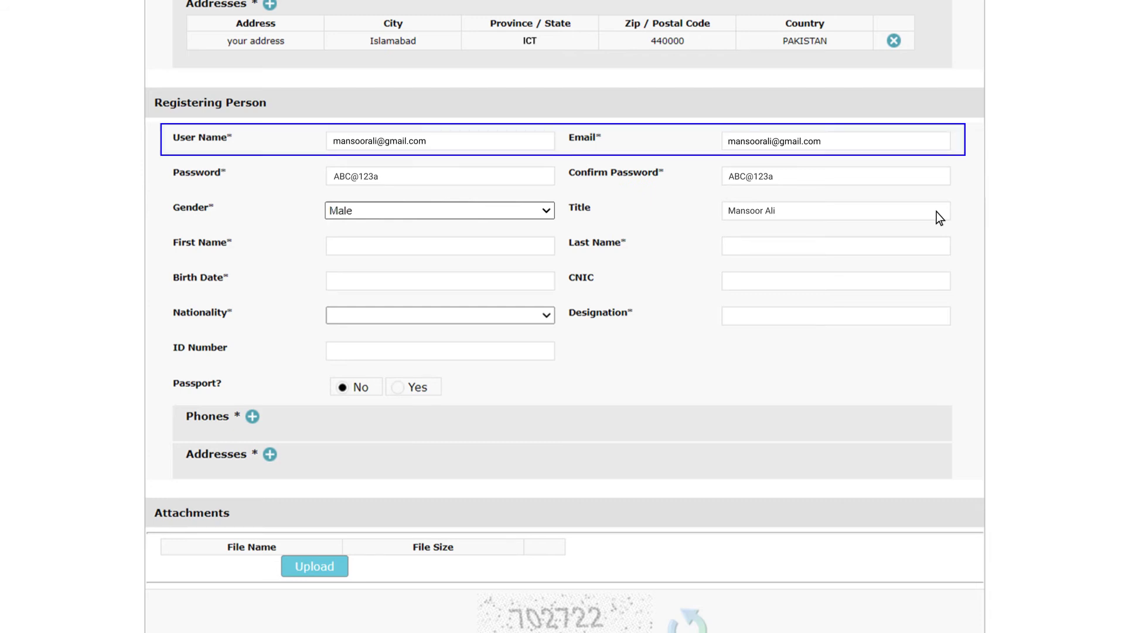
pyautogui.click(918, 247)
pyautogui.click(440, 281)
pyautogui.click(425, 303)
pyautogui.click(416, 433)
pyautogui.click(480, 303)
pyautogui.click(364, 412)
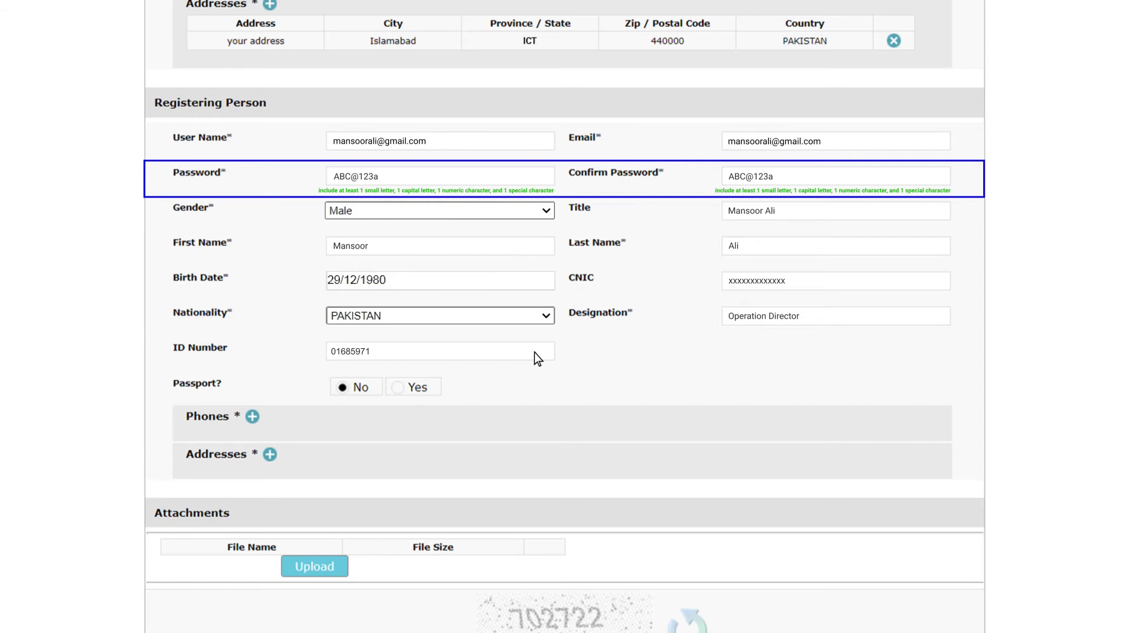
pyautogui.scroll(-3, 534, 353)
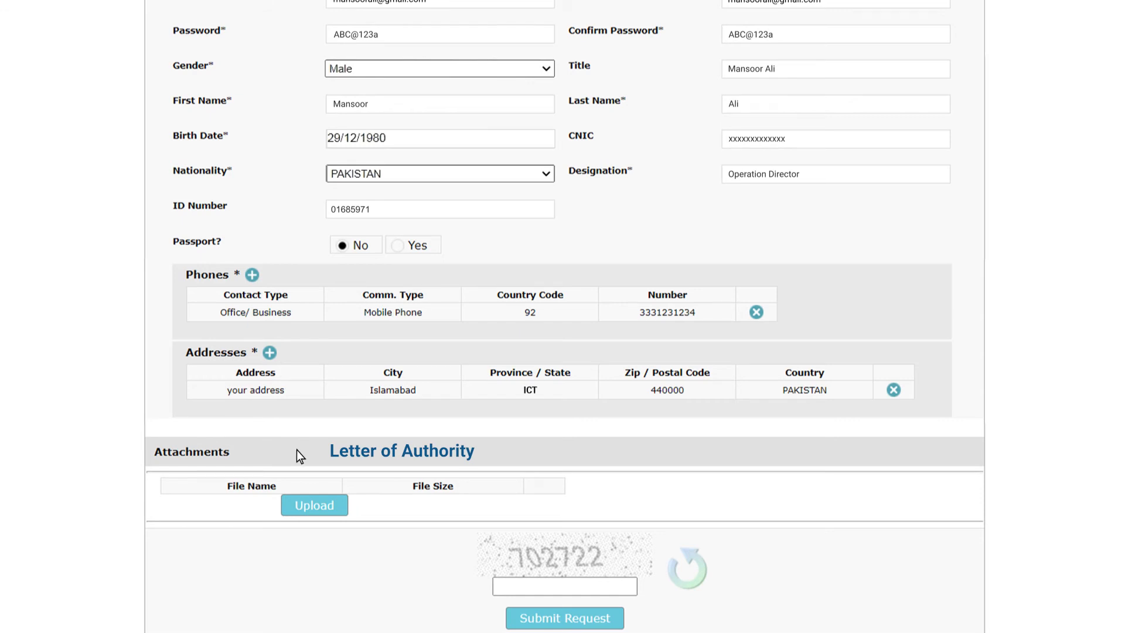
# Upload 'letter of authority.pdf' as an attachment to the form
pyautogui.click(314, 505)
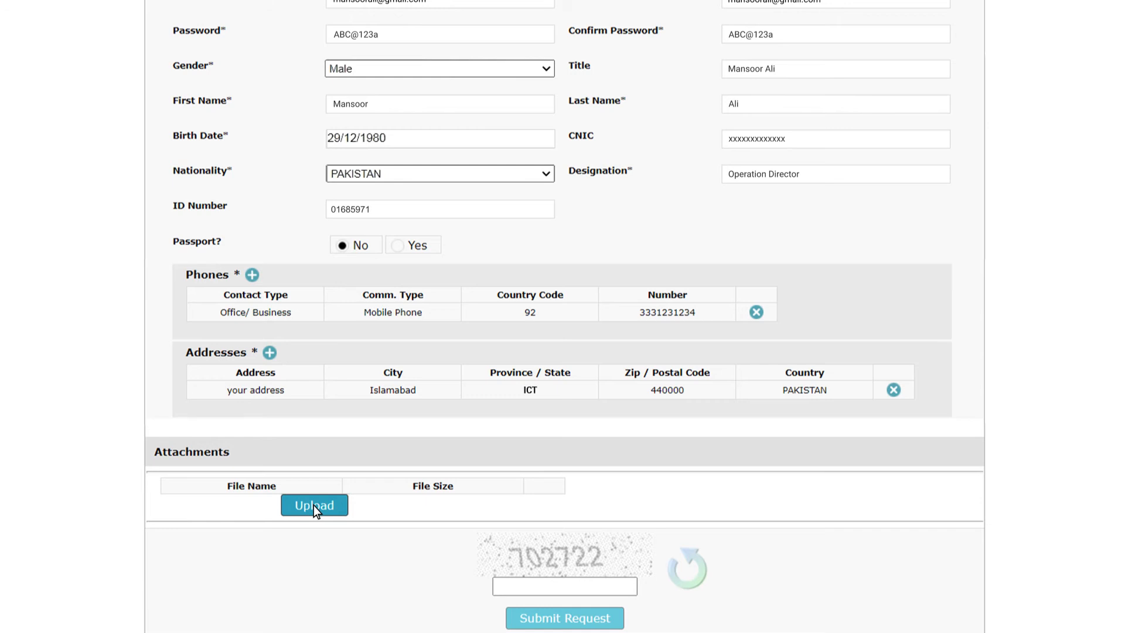
pyautogui.click(203, 21)
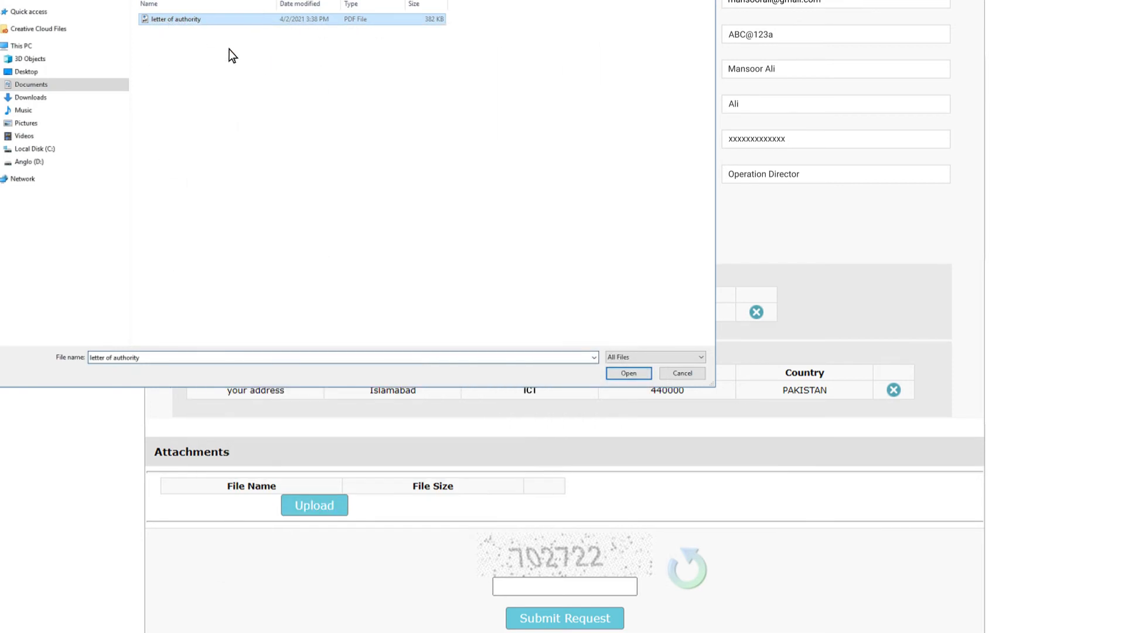
pyautogui.click(627, 373)
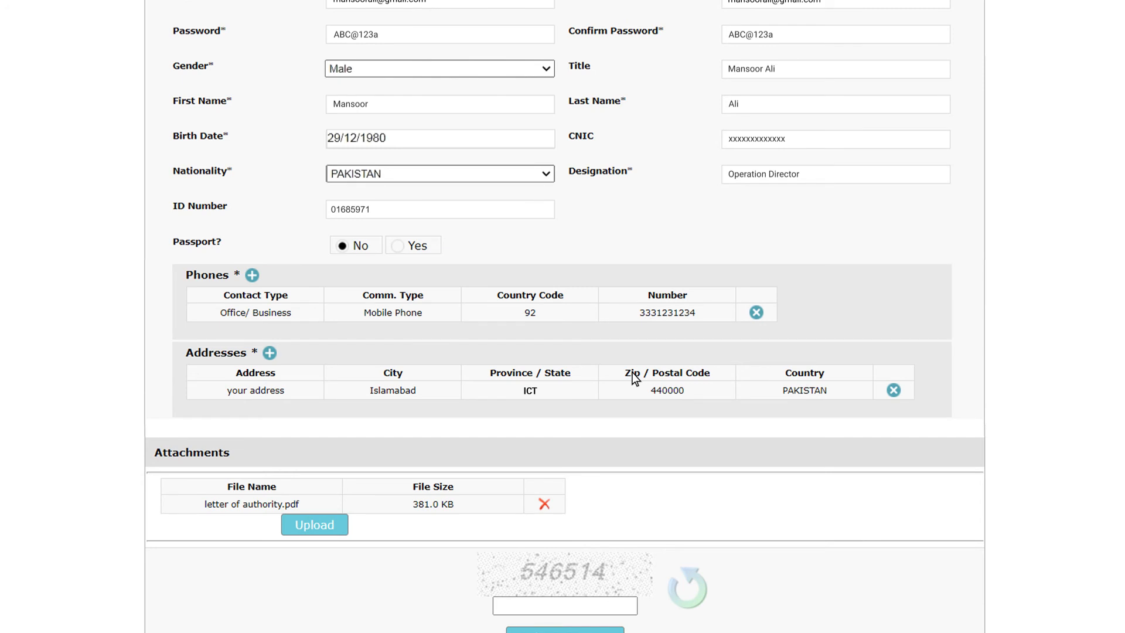
pyautogui.scroll(-2, 633, 378)
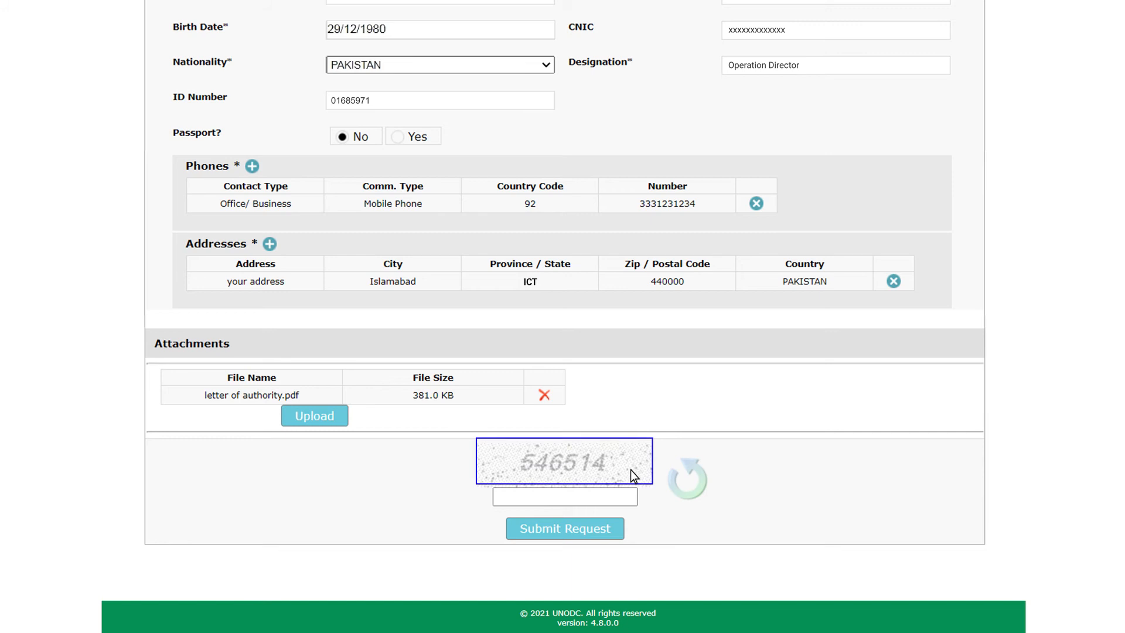
# Enter the captcha, refresh it, enter the new code, and submit the request
pyautogui.click(631, 496)
pyautogui.write('546514')
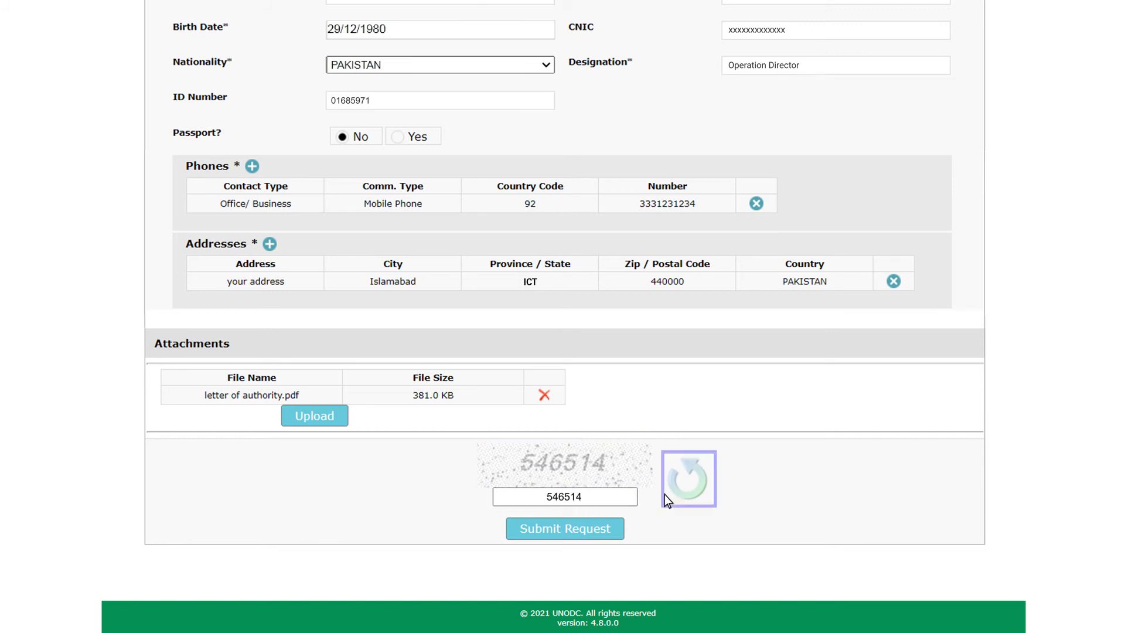
pyautogui.click(686, 486)
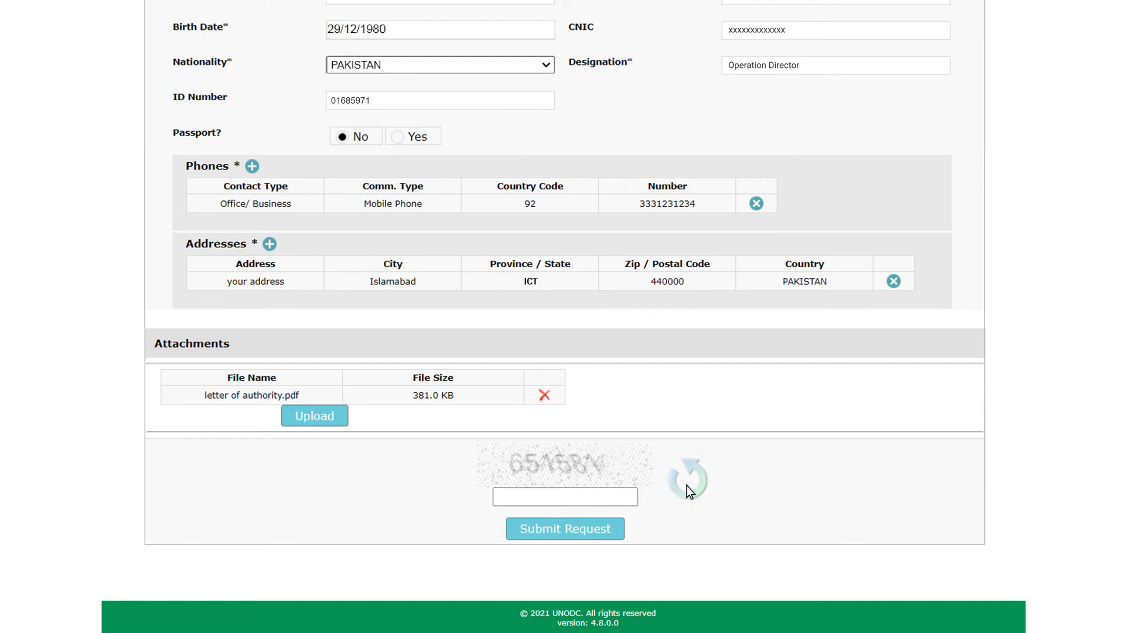
pyautogui.click(632, 497)
pyautogui.write('651581')
pyautogui.click(591, 539)
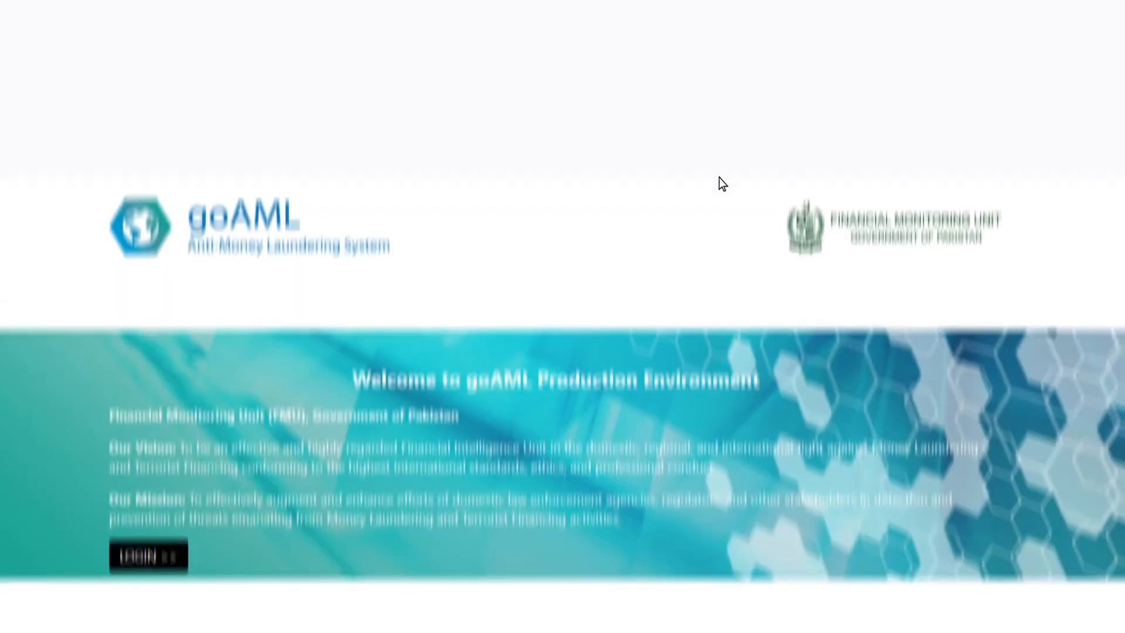
# Scroll down the welcome page and choose 'Register a new Person'
pyautogui.scroll(-3, 720, 184)
pyautogui.scroll(-3, 729, 146)
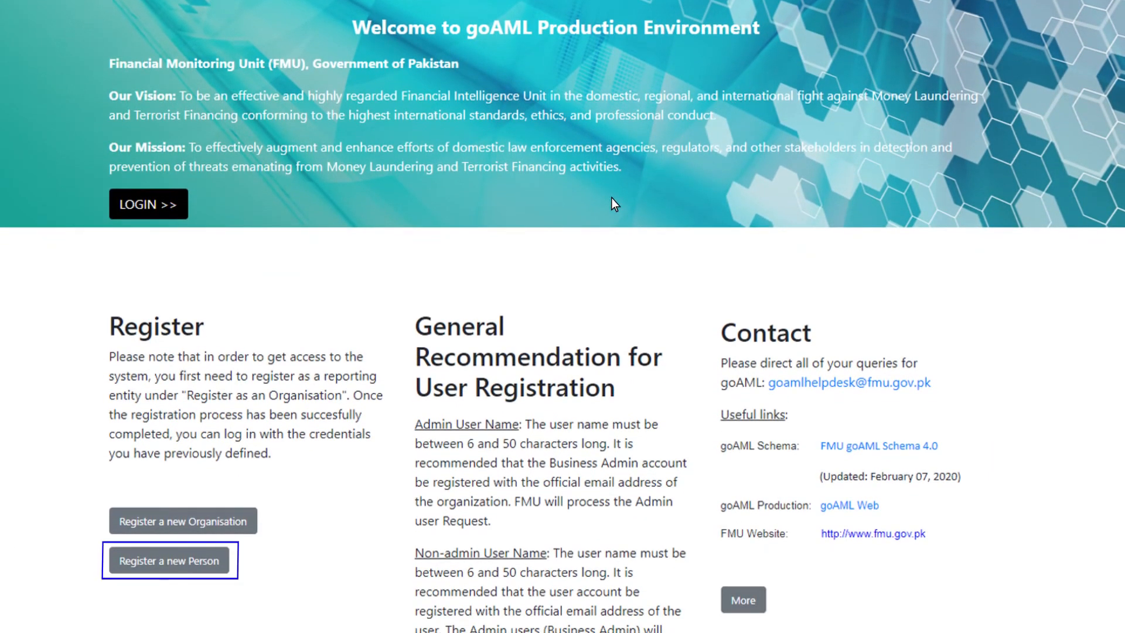
pyautogui.click(192, 561)
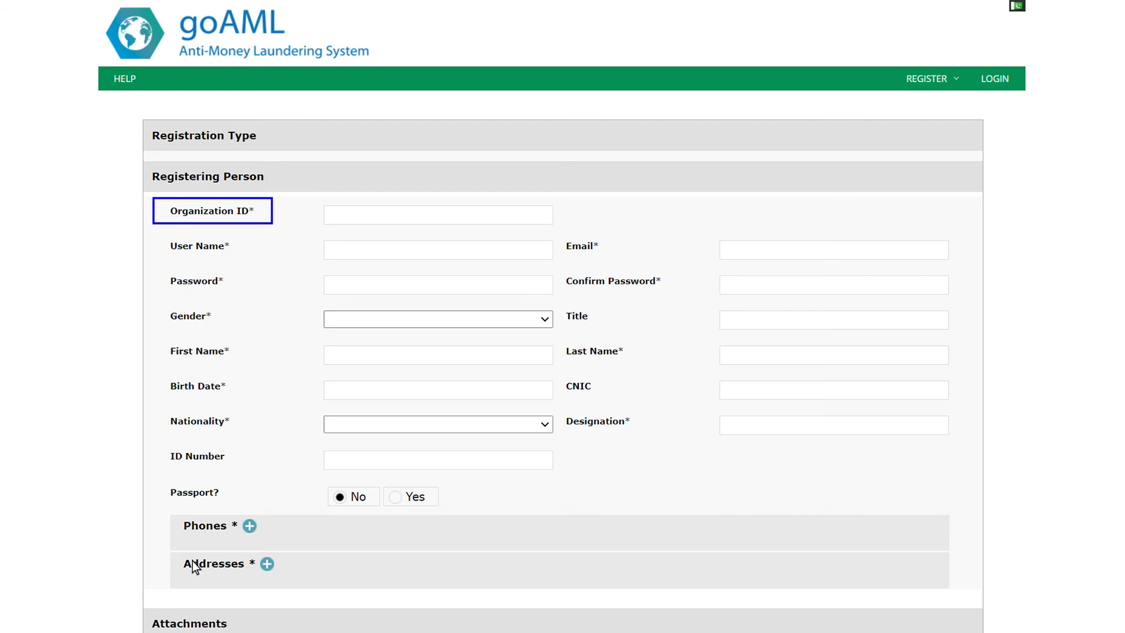
# Enter the organization ID, the person's user name, e-mail, password and password confirmation
pyautogui.click(529, 216)
pyautogui.write('xxxxxxxxxxx')
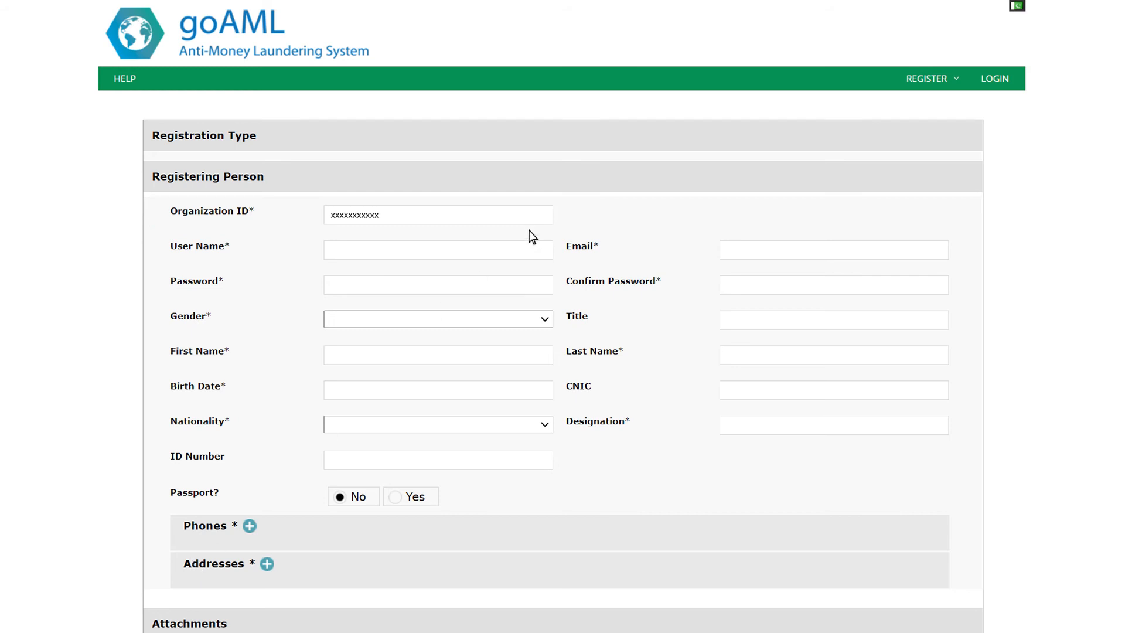
pyautogui.click(528, 250)
pyautogui.click(933, 249)
pyautogui.click(543, 287)
pyautogui.write('ABC@123a')
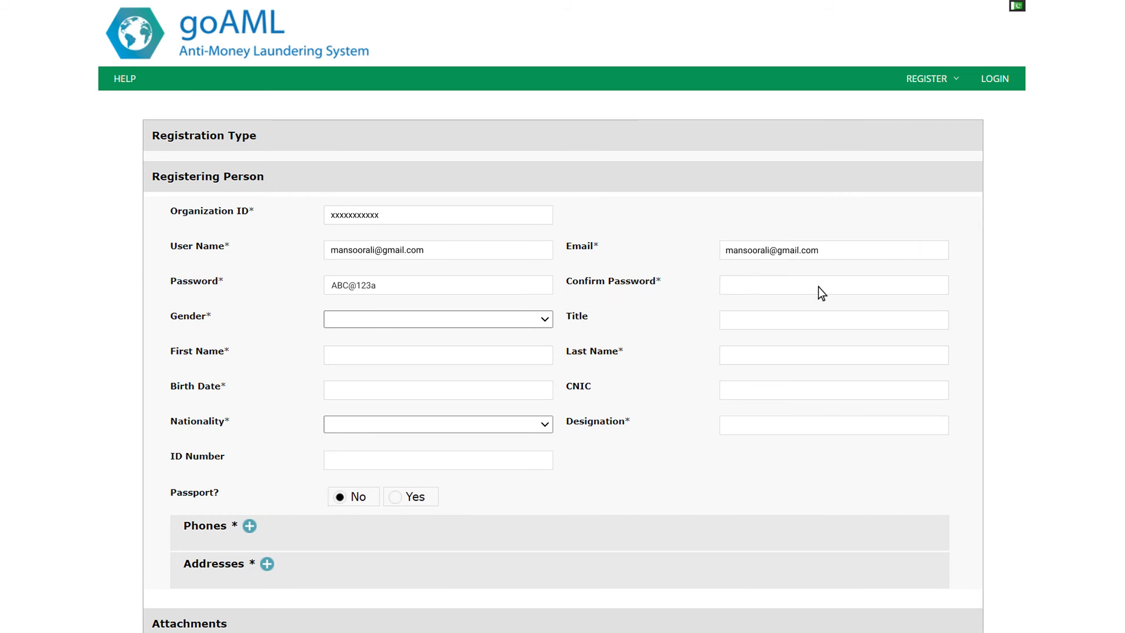
pyautogui.click(936, 287)
pyautogui.write('ABC@123a')
# Set gender to Male, fill in the title and first name, and birth date 29 December 1980
pyautogui.click(544, 320)
pyautogui.click(421, 357)
pyautogui.click(868, 327)
pyautogui.click(527, 355)
pyautogui.write('Mansoor')
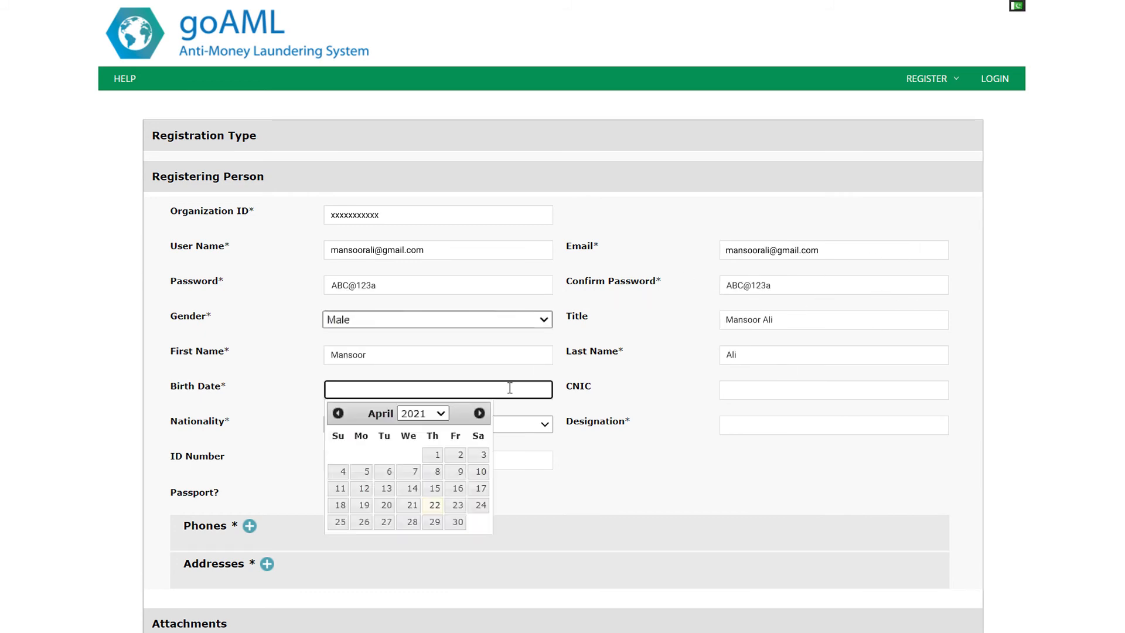
pyautogui.moveTo(446, 571); pyautogui.dragTo(447, 541)
pyautogui.click(425, 448)
pyautogui.click(479, 413)
pyautogui.click(479, 414)
pyautogui.click(364, 521)
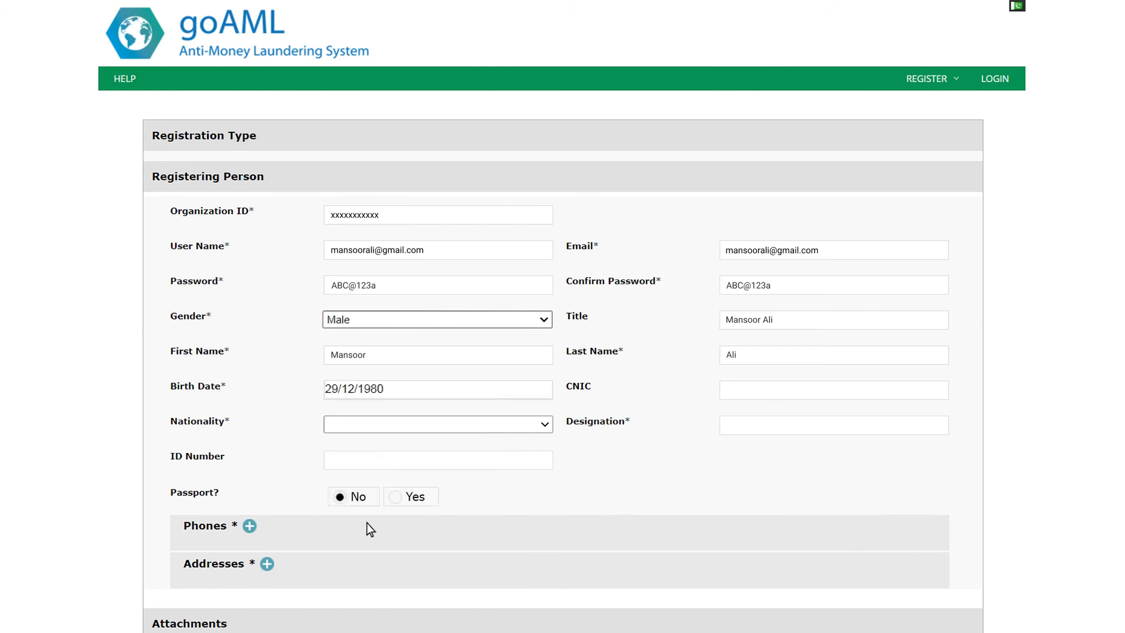
# Enter the CNIC, nationality PAKISTAN, designation Operation Director, the ID number and the captcha
pyautogui.click(878, 390)
pyautogui.write('xxxxxxxxxxxxx')
pyautogui.click(545, 425)
pyautogui.press('Return')
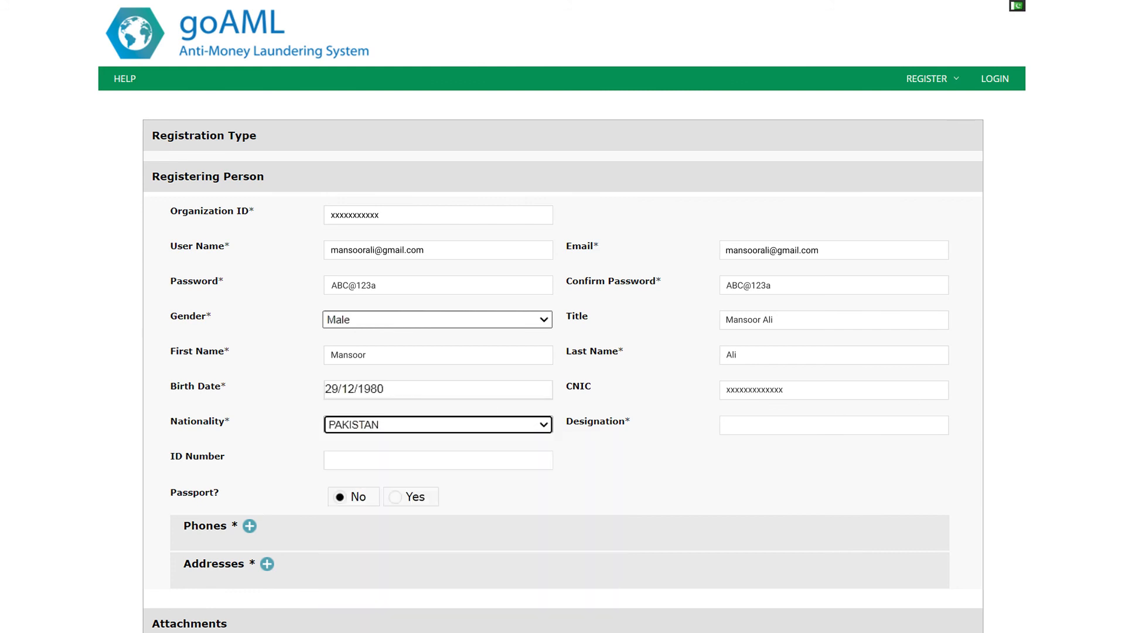
pyautogui.click(843, 429)
pyautogui.write('Operation Director')
pyautogui.click(535, 461)
pyautogui.scroll(-4, 535, 461)
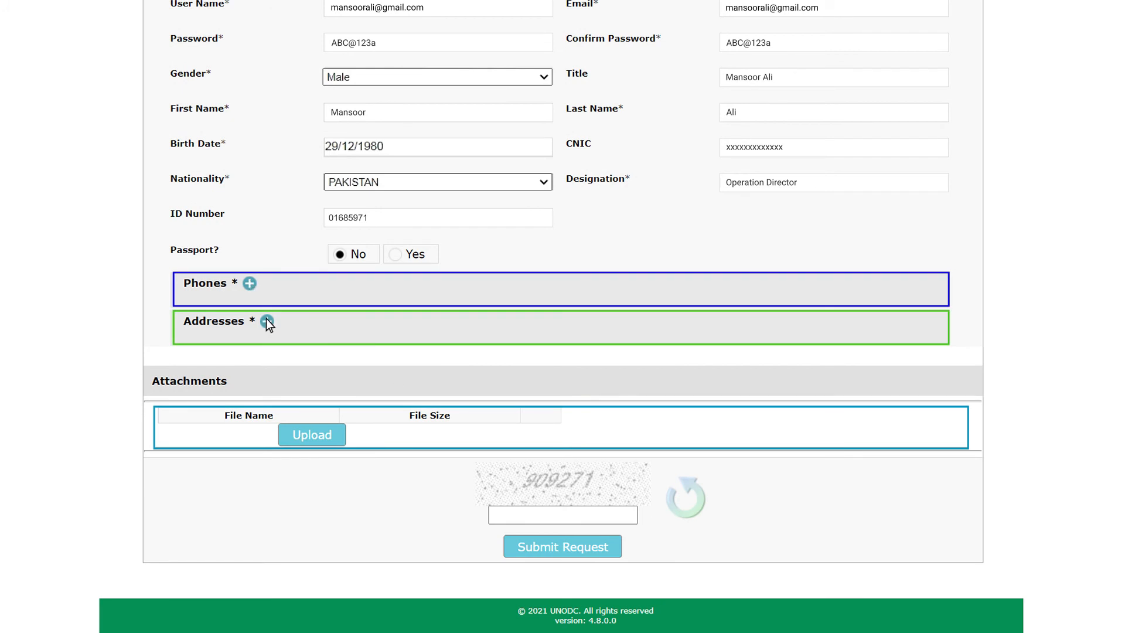
pyautogui.write('909271')
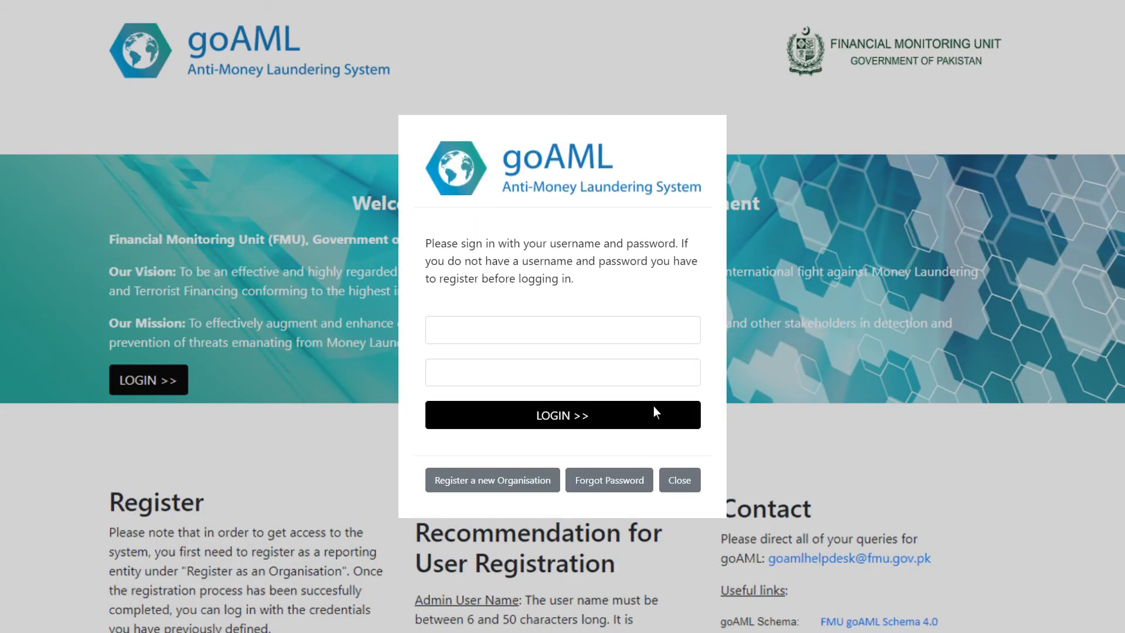
# Log in with the admin's user name and password, then go to ADMIN > User Request Management
pyautogui.click(677, 336)
pyautogui.click(673, 377)
pyautogui.write('ABC@123a')
pyautogui.click(580, 415)
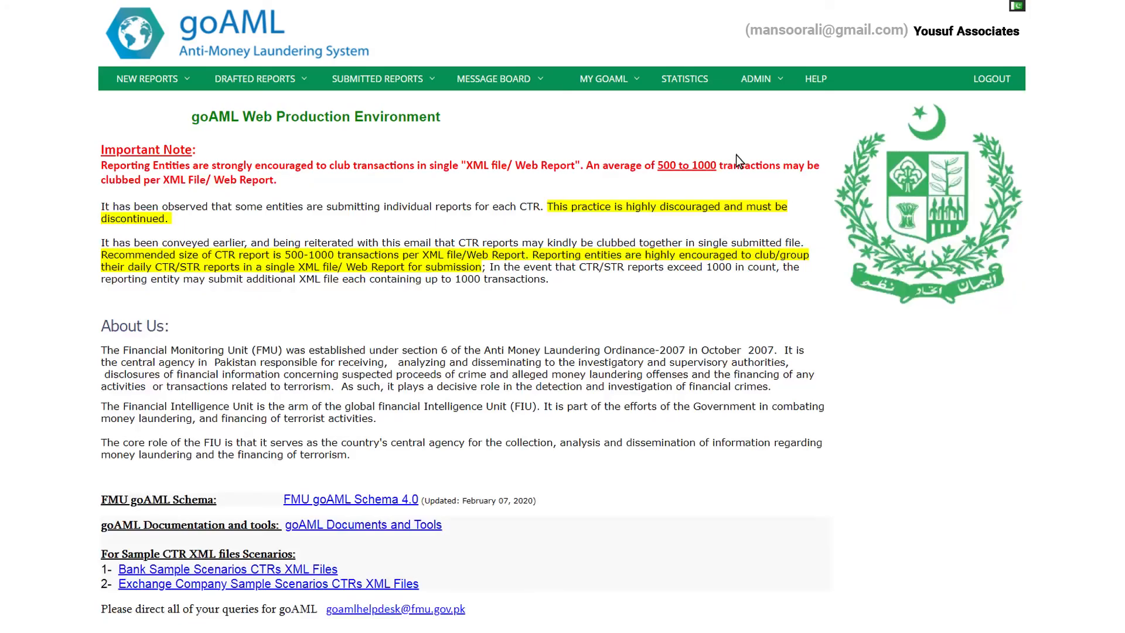
pyautogui.click(780, 88)
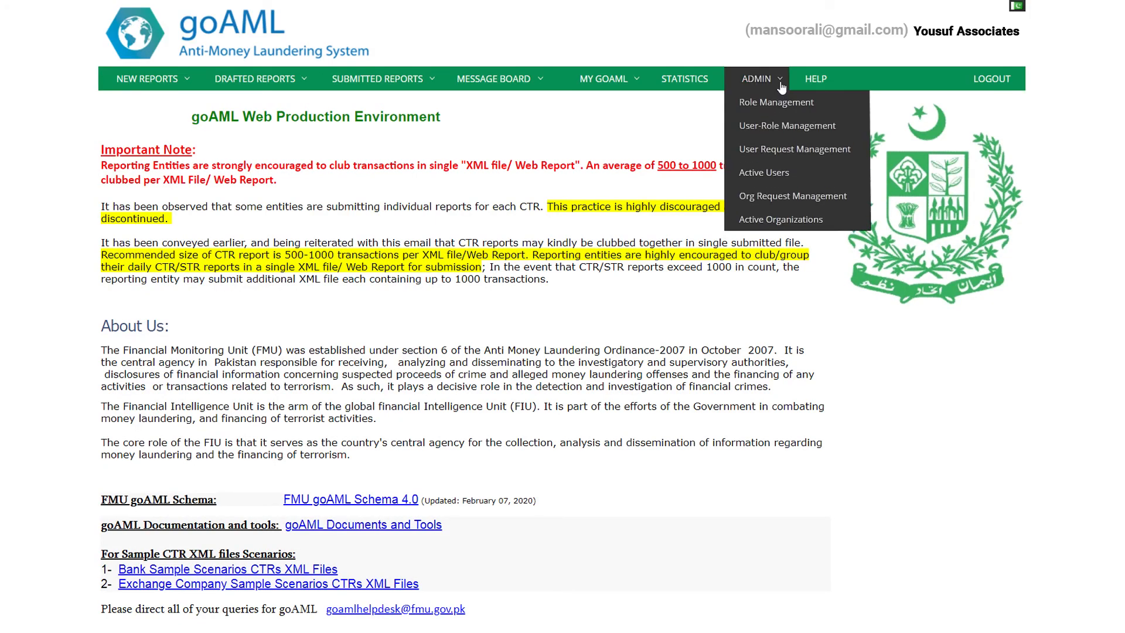
pyautogui.click(807, 152)
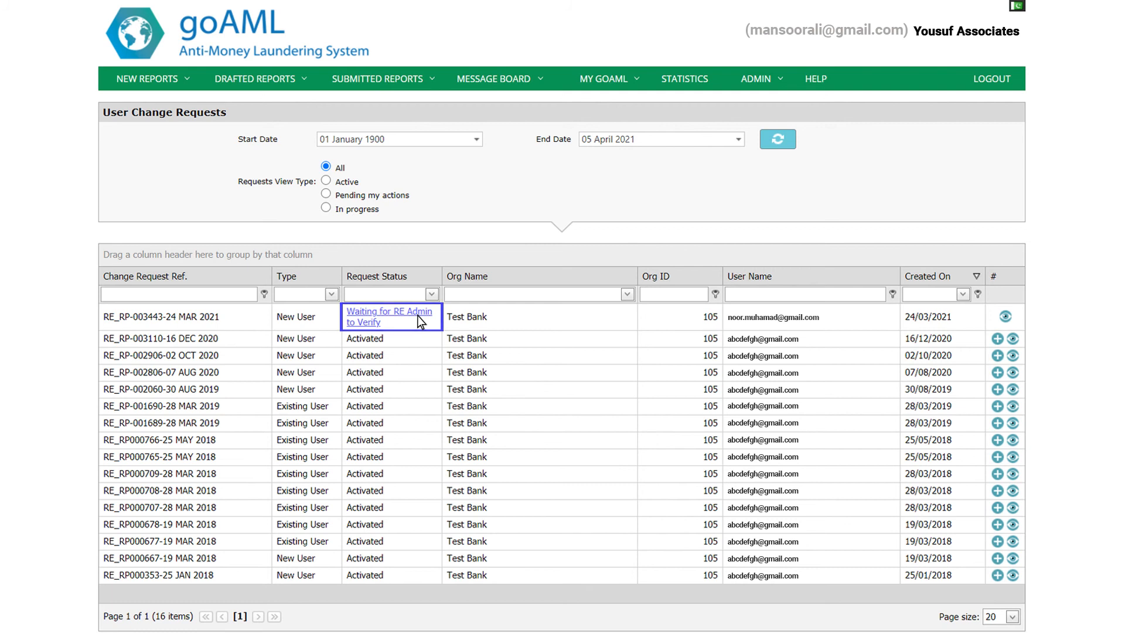
# Open the 'Waiting for RE Admin to Verify' new-user request and finalize it
pyautogui.click(389, 316)
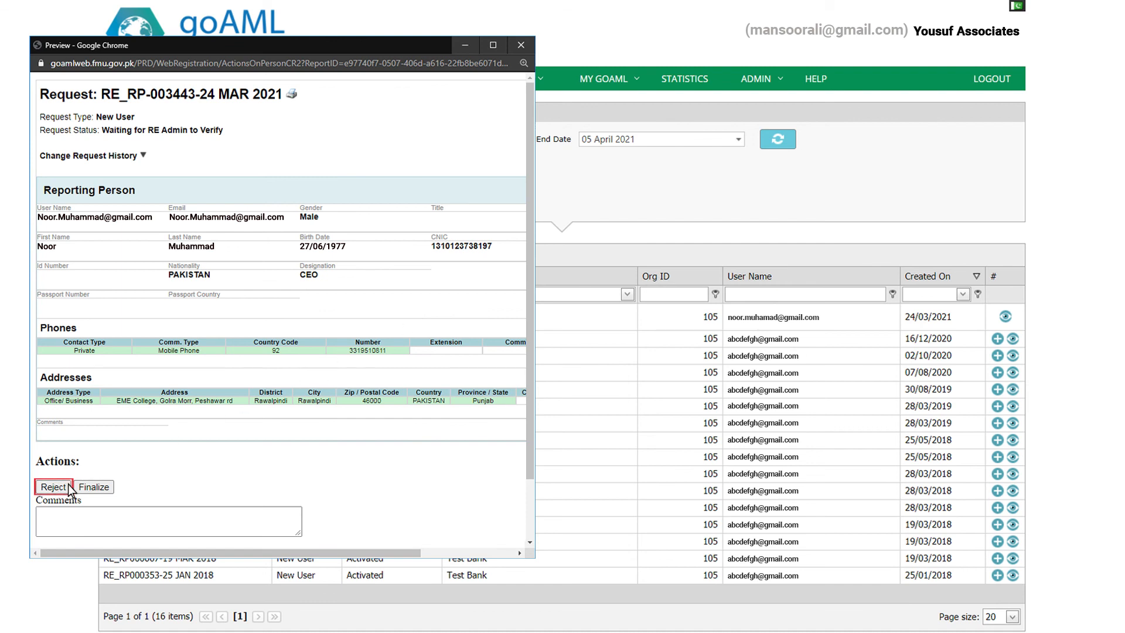
pyautogui.click(99, 486)
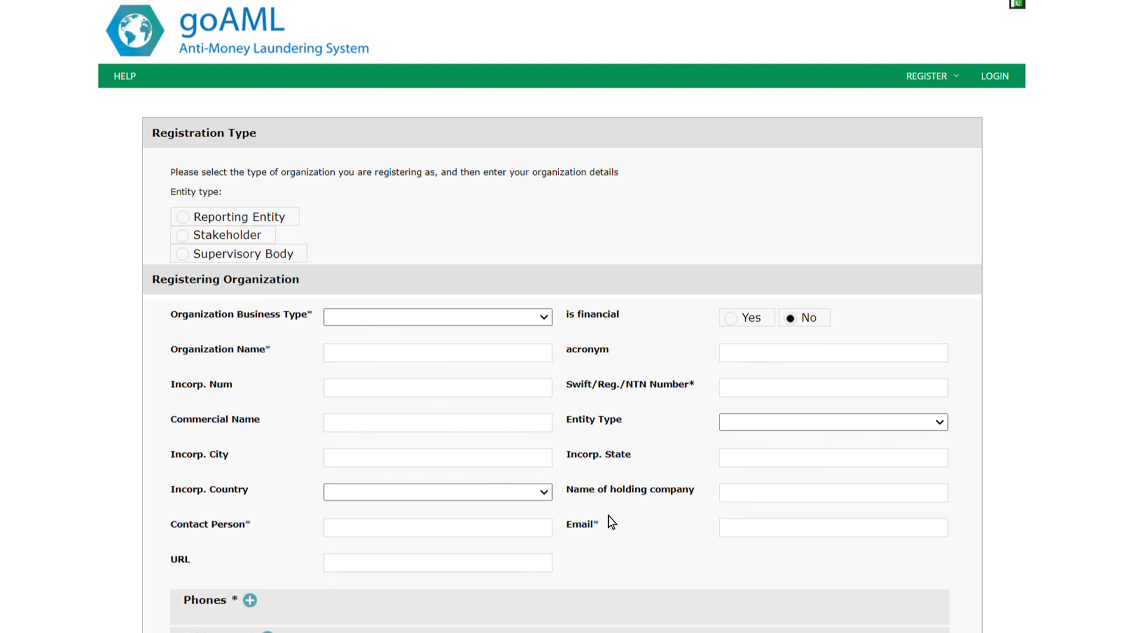
# Open goAML Help to read the User Registration guidance on admin user names and passwords
pyautogui.click(121, 73)
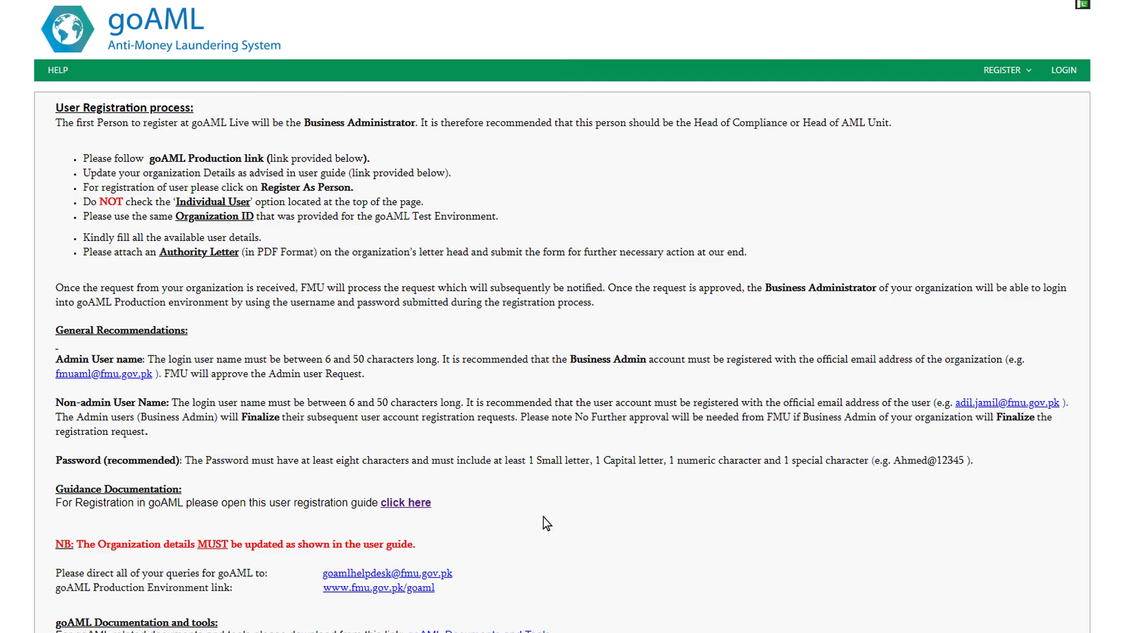
pyautogui.scroll(-3, 543, 517)
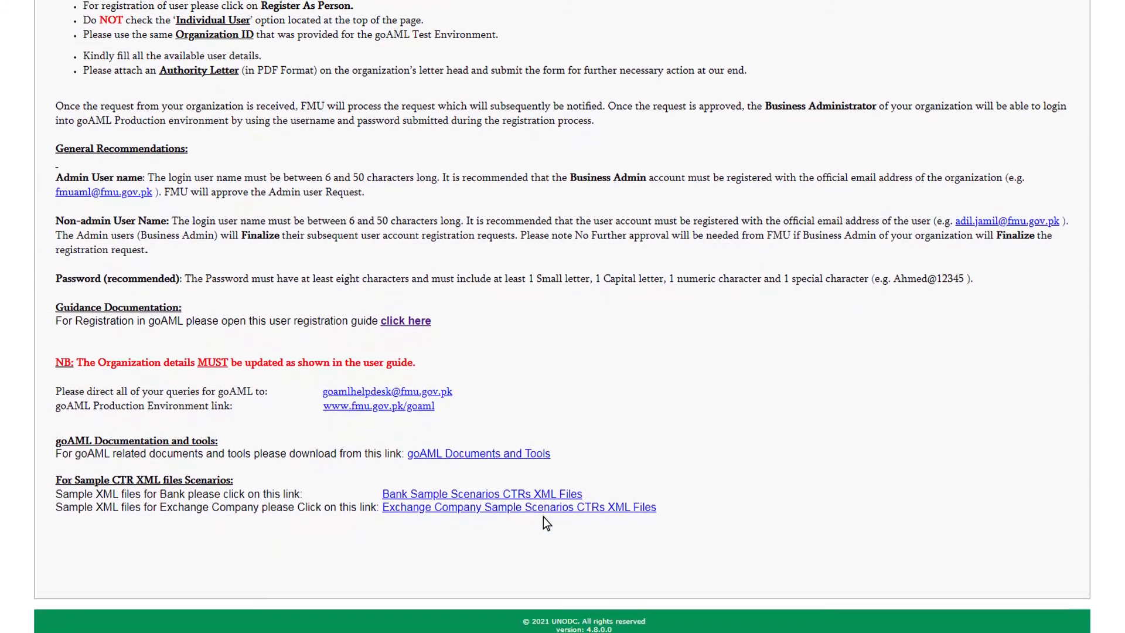